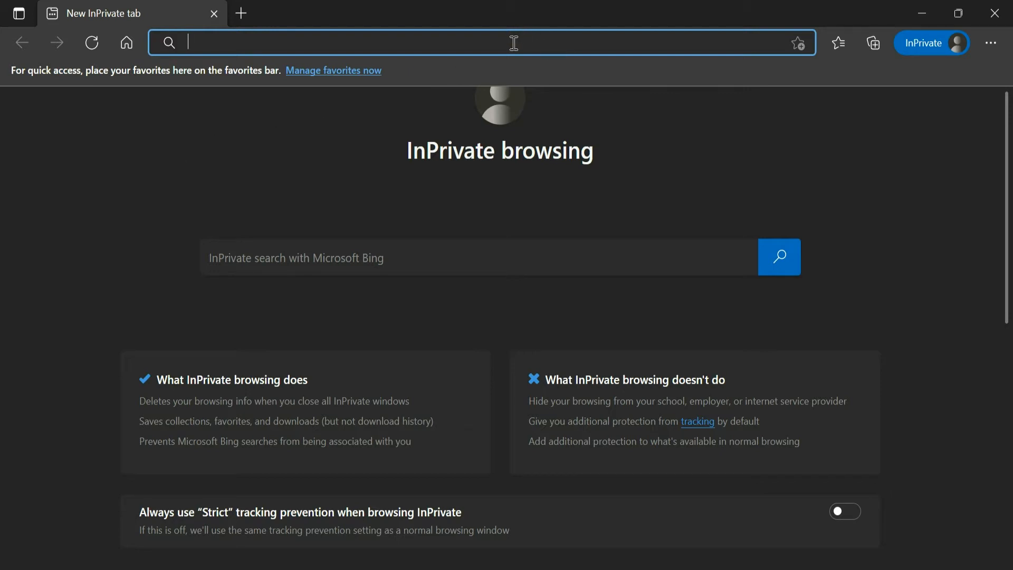
Open portal.azure.com in the InPrivate browser window.
text(p)
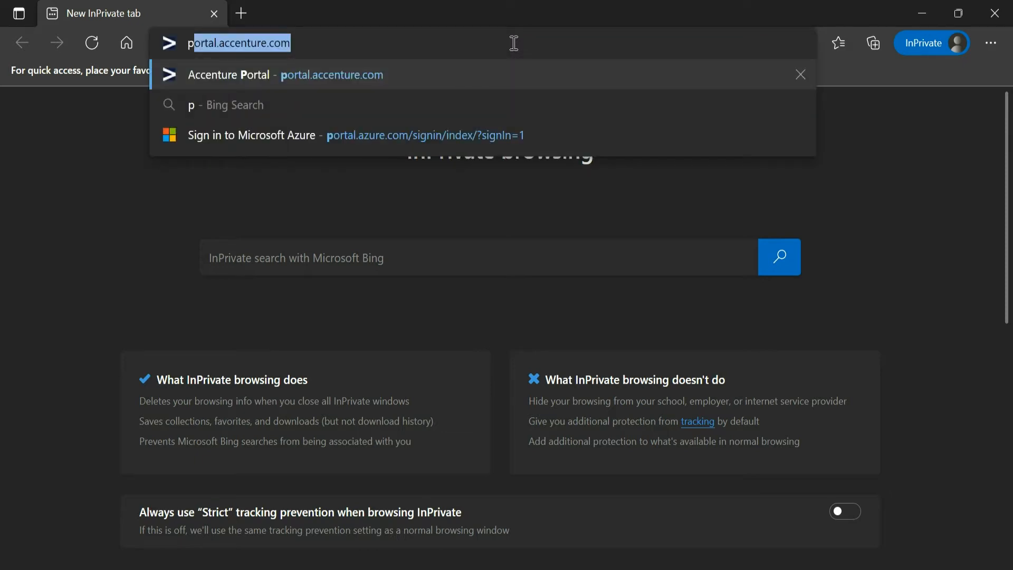
text(oe)
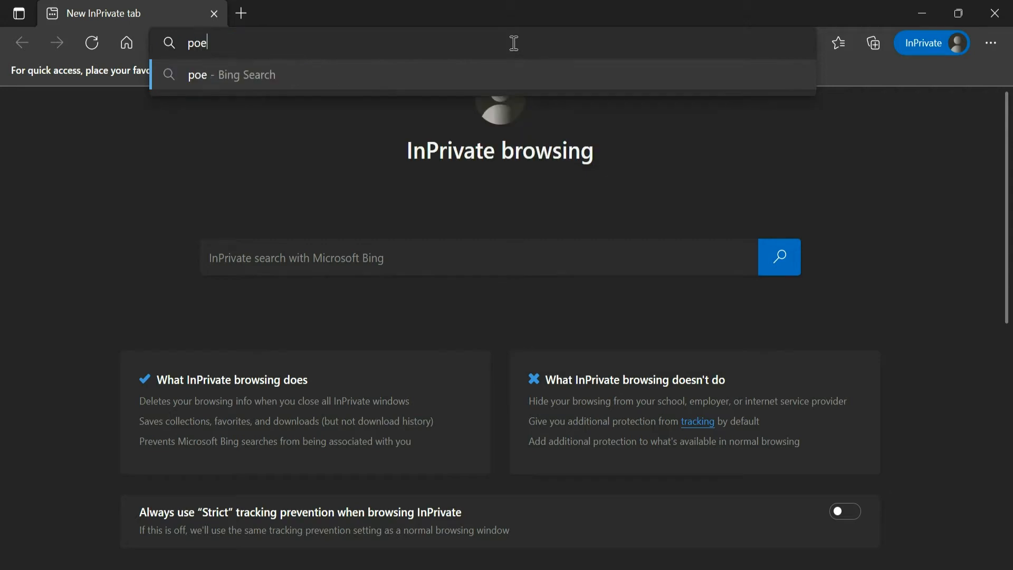
key(BackSpace)
text(rtal.)
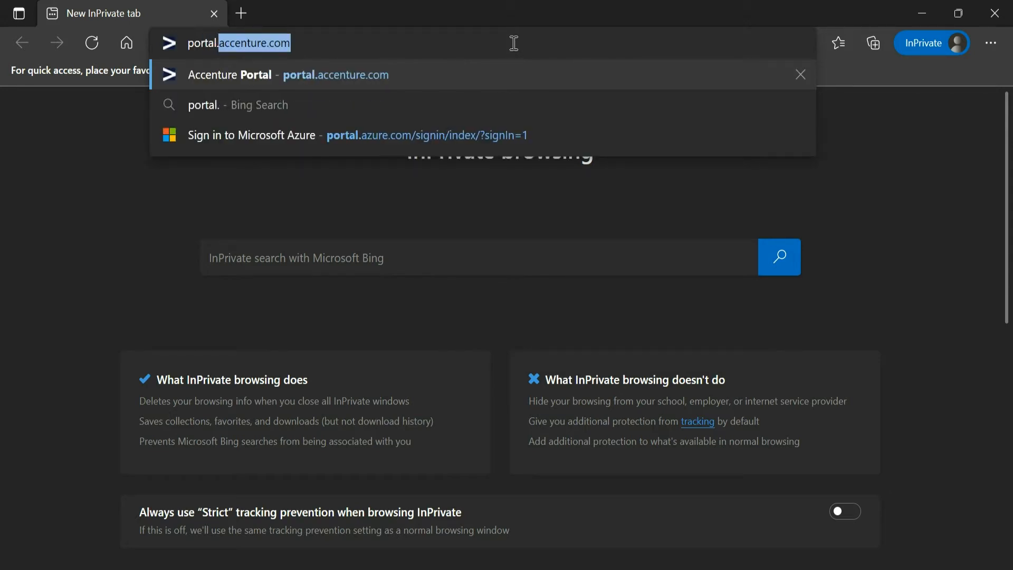
text(azure.com)
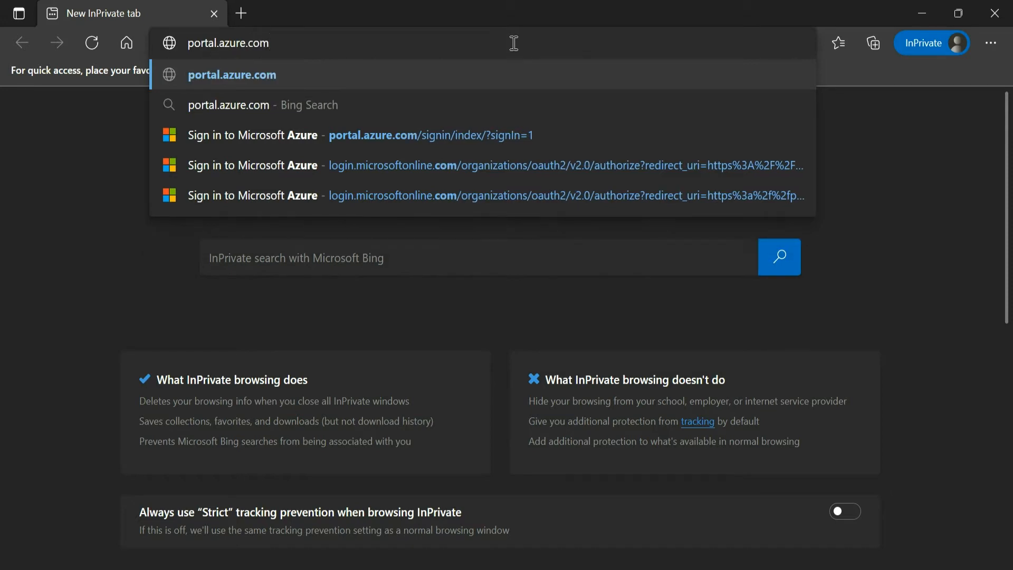
key(Return)
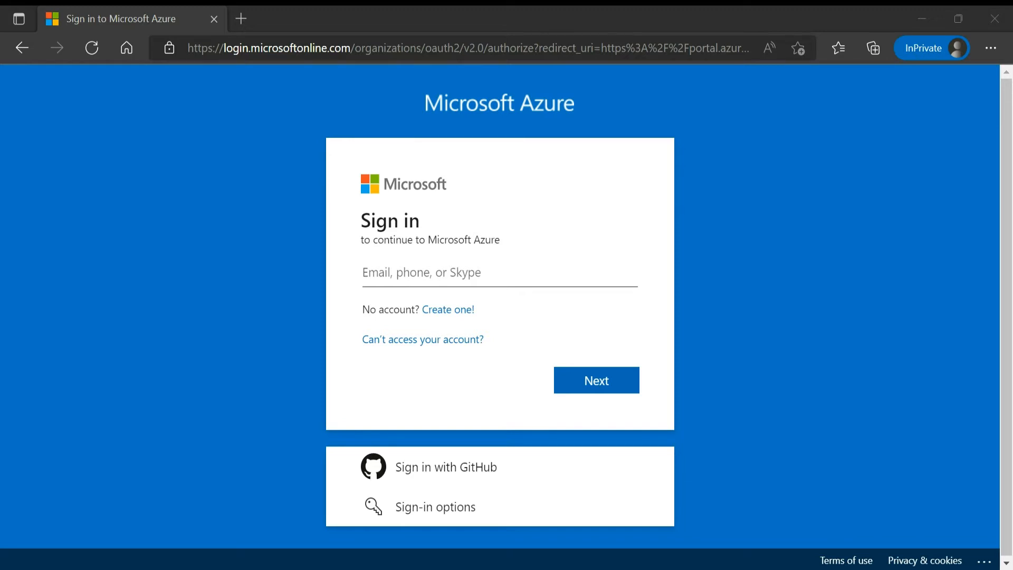
Enter the administrator account's e-mail on the Microsoft Azure sign-in page and continue to the password page.
click(506, 275)
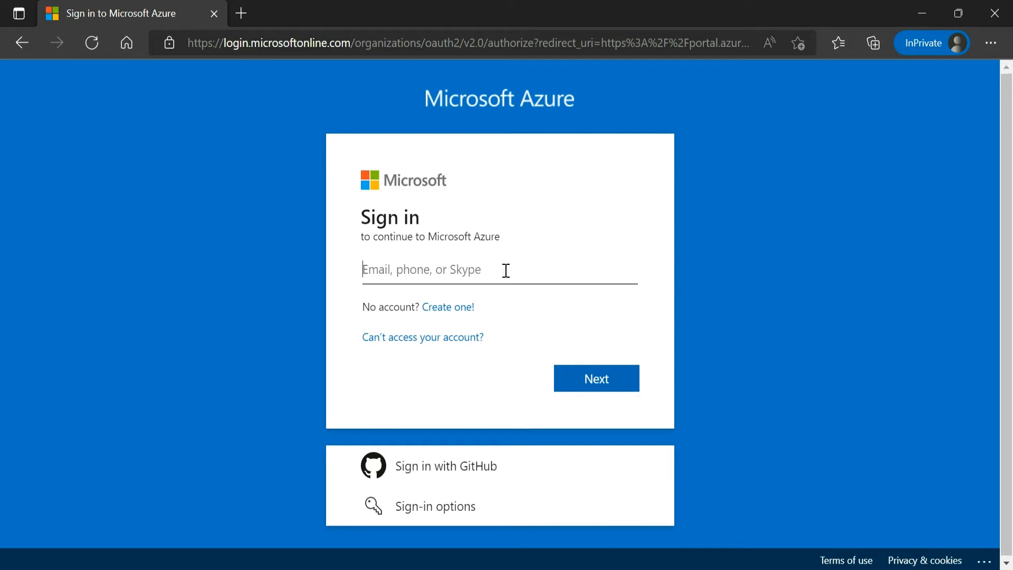
key(ctrl+v)
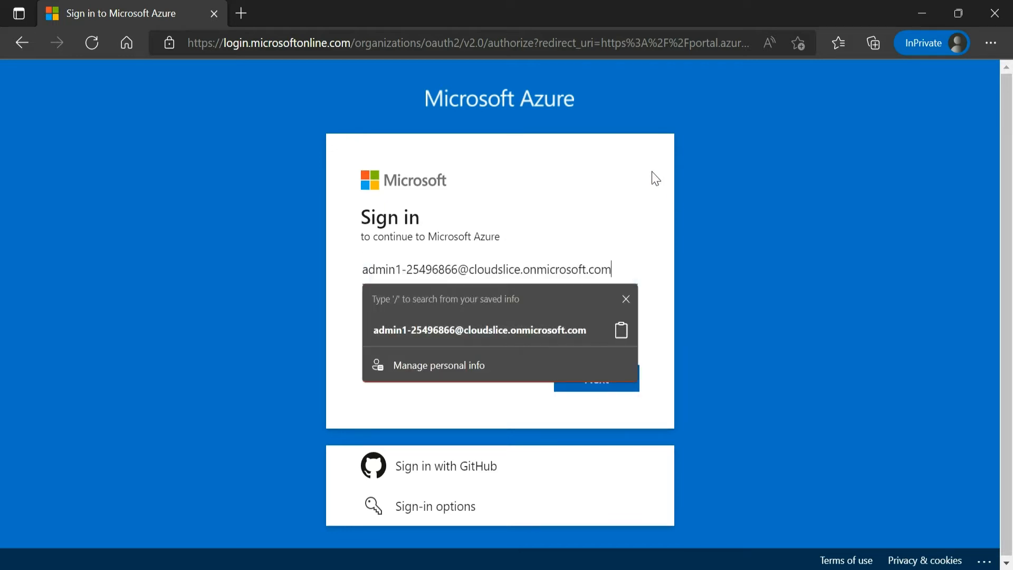
click(648, 194)
click(596, 389)
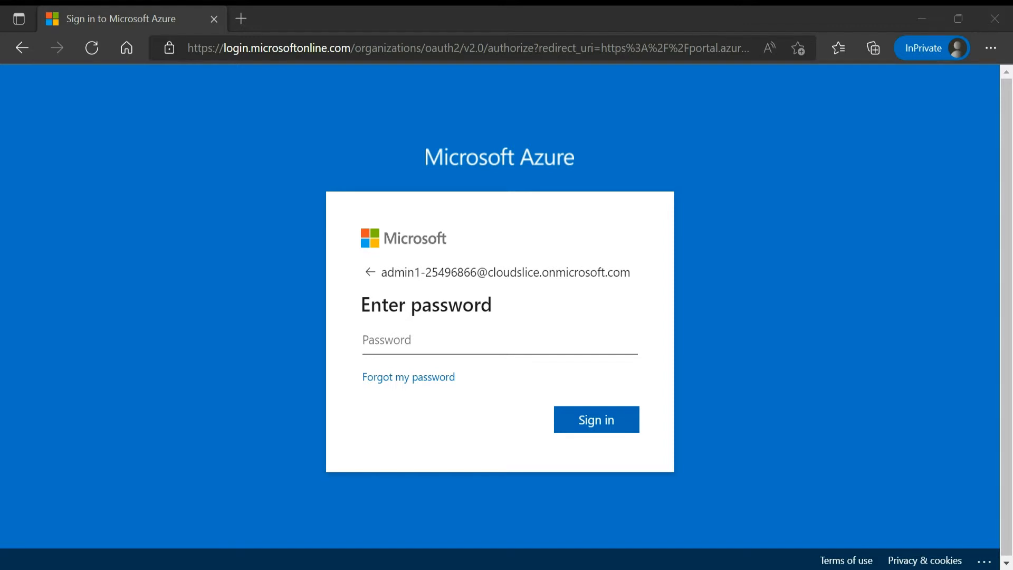
Sign in with the account password without staying signed in, and postpone the Azure welcome tour.
click(454, 347)
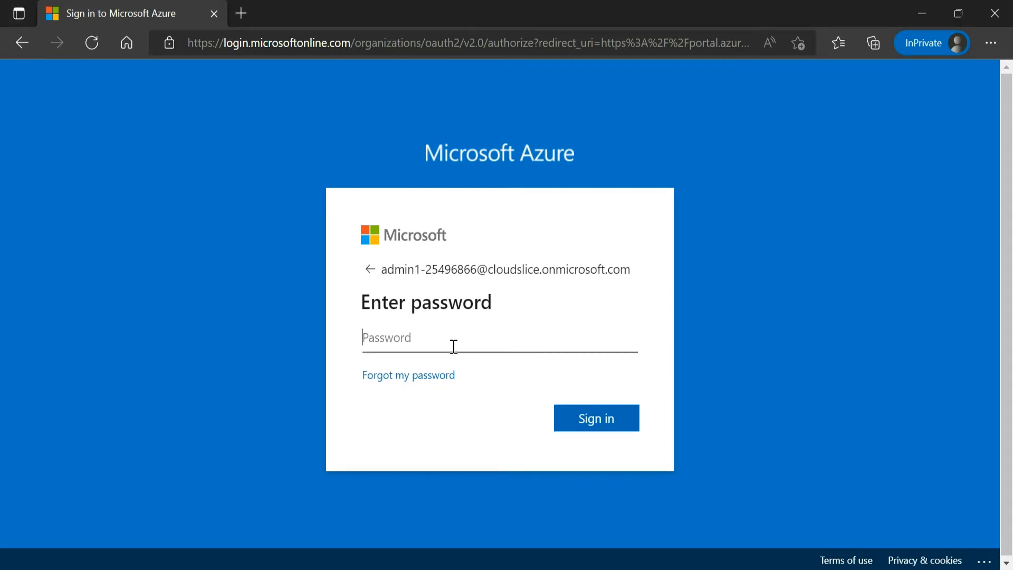
key(ctrl+v)
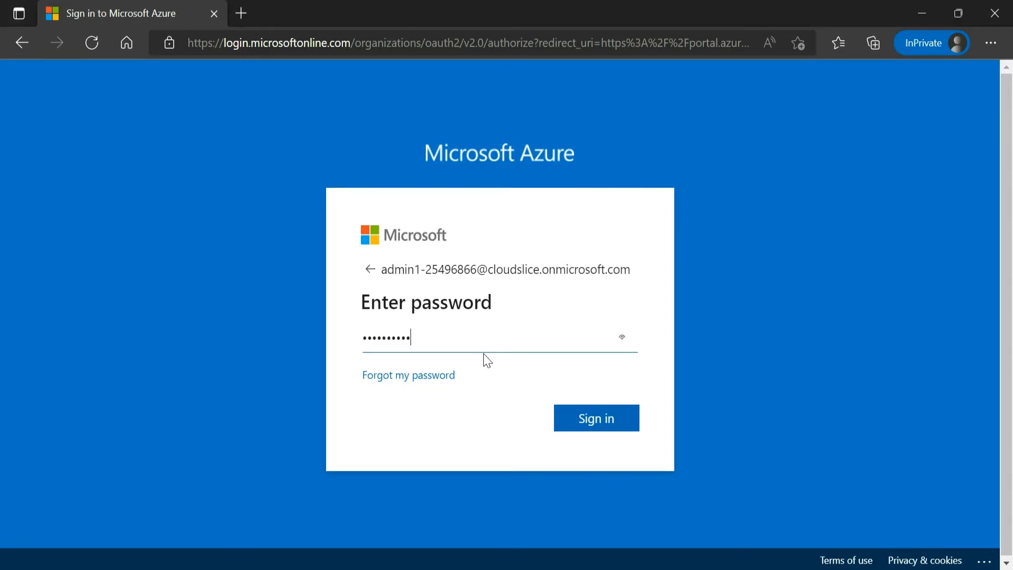
click(597, 422)
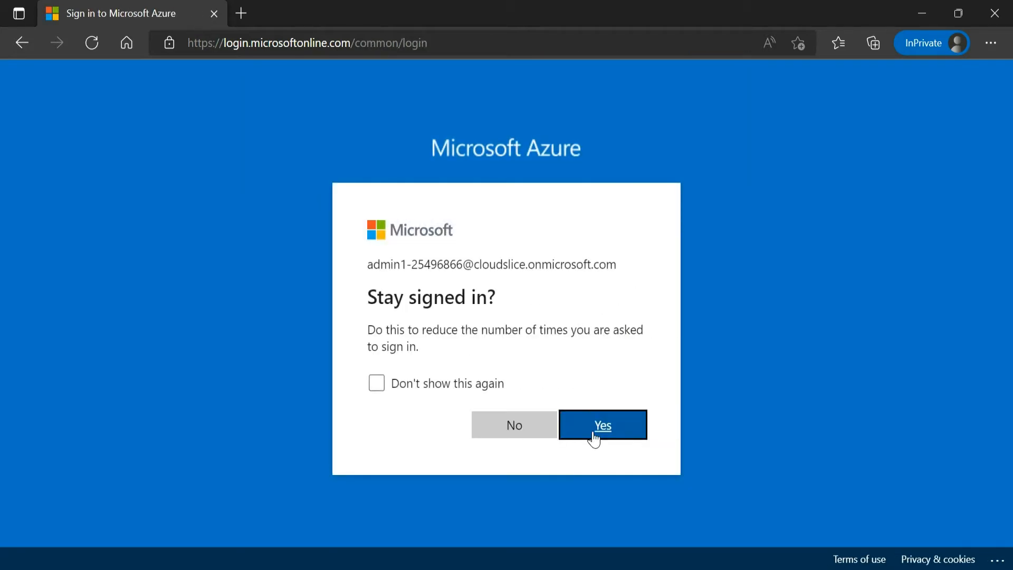
click(535, 428)
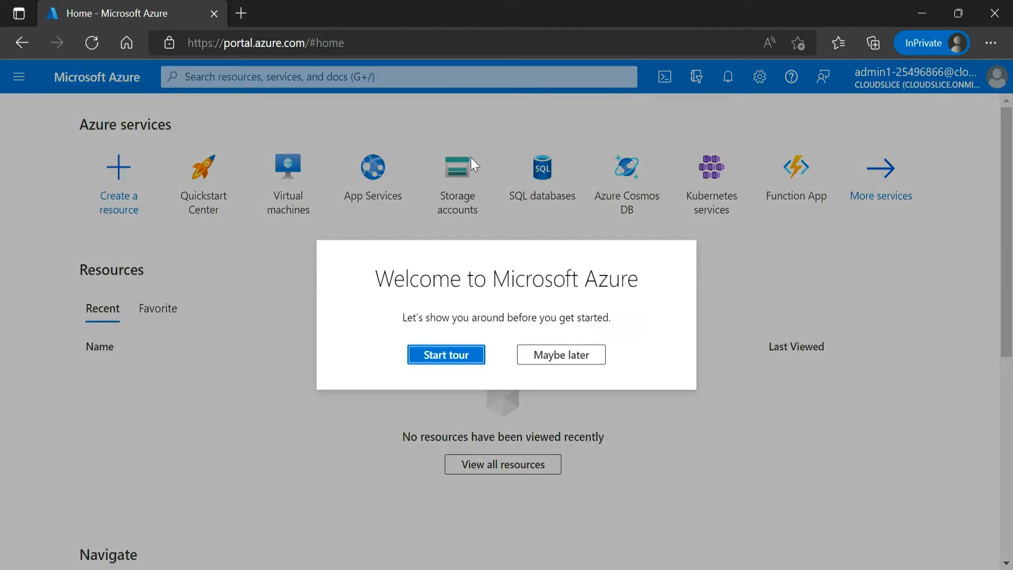
click(572, 354)
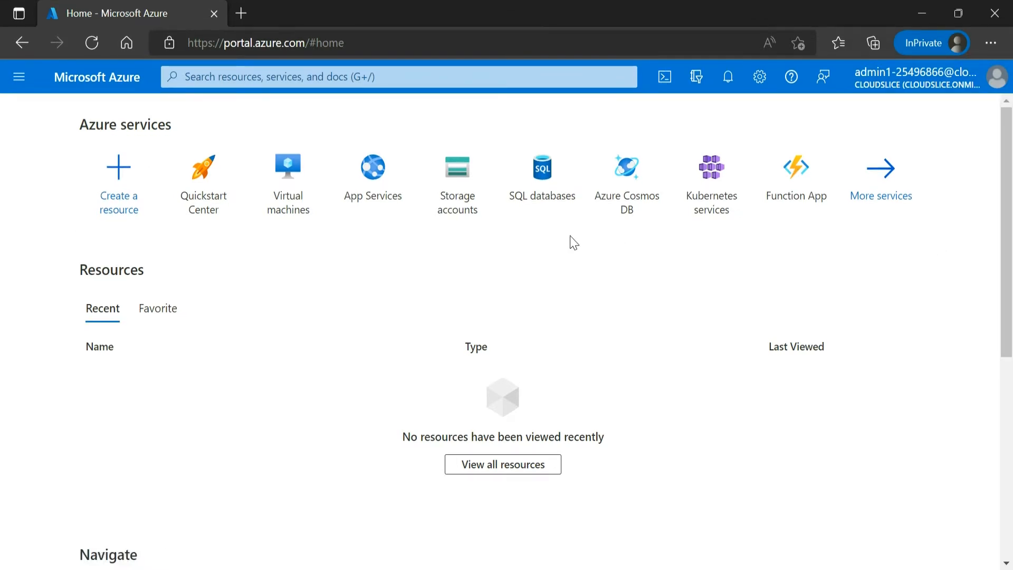
click(19, 79)
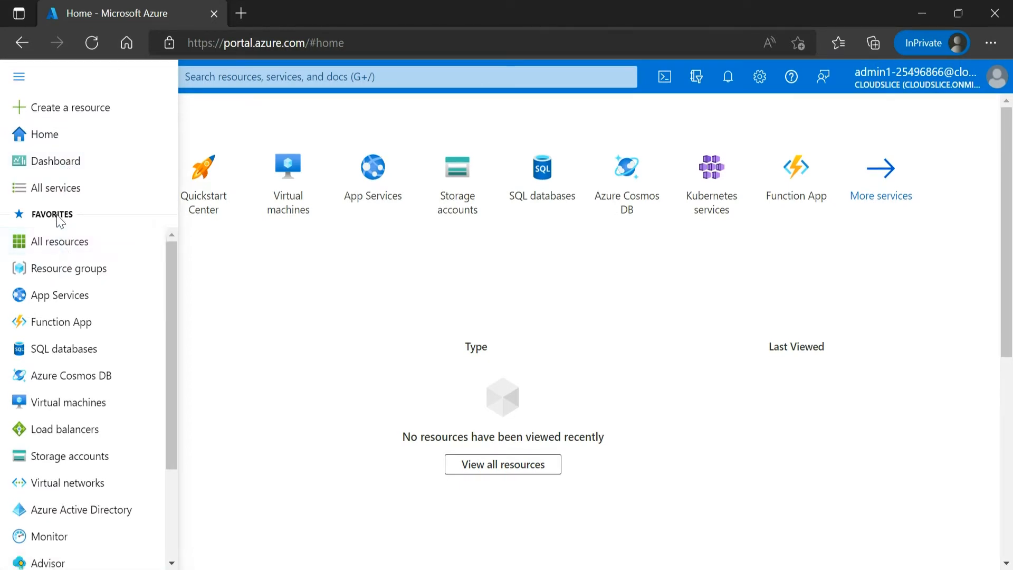
click(269, 298)
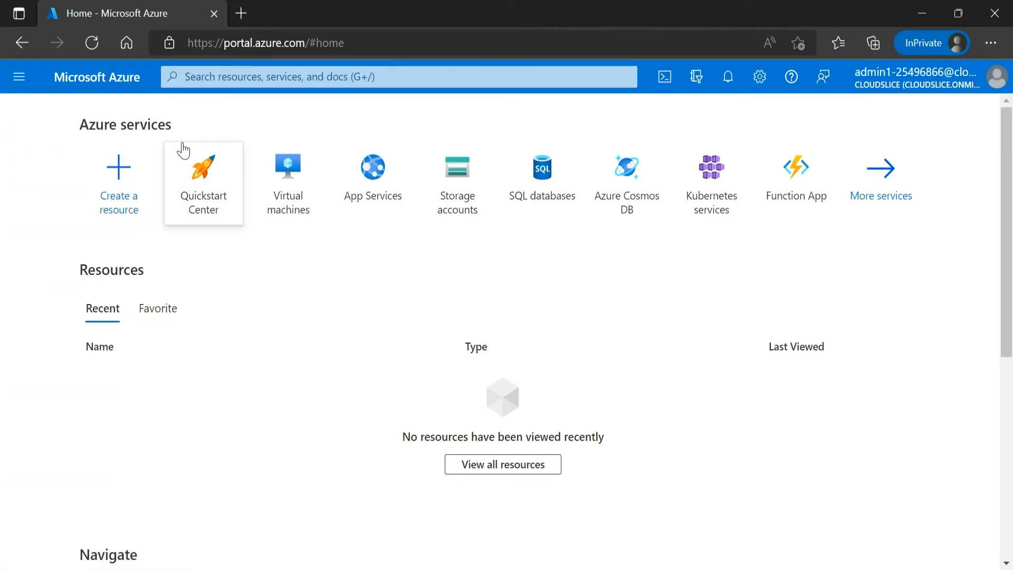
mouse_move(465, 214)
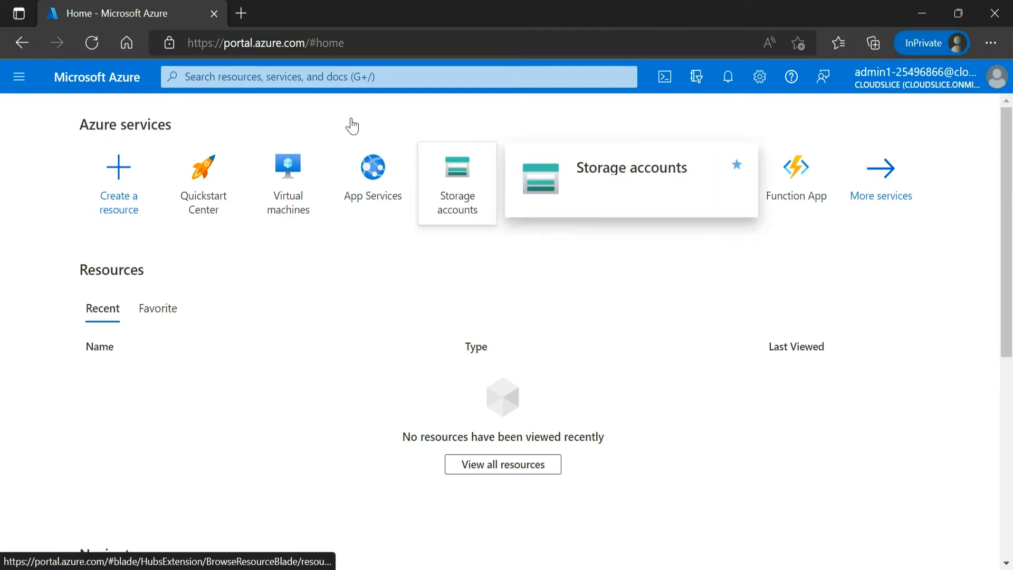
Search the portal's resources and services for "sto" and clear the search.
click(264, 77)
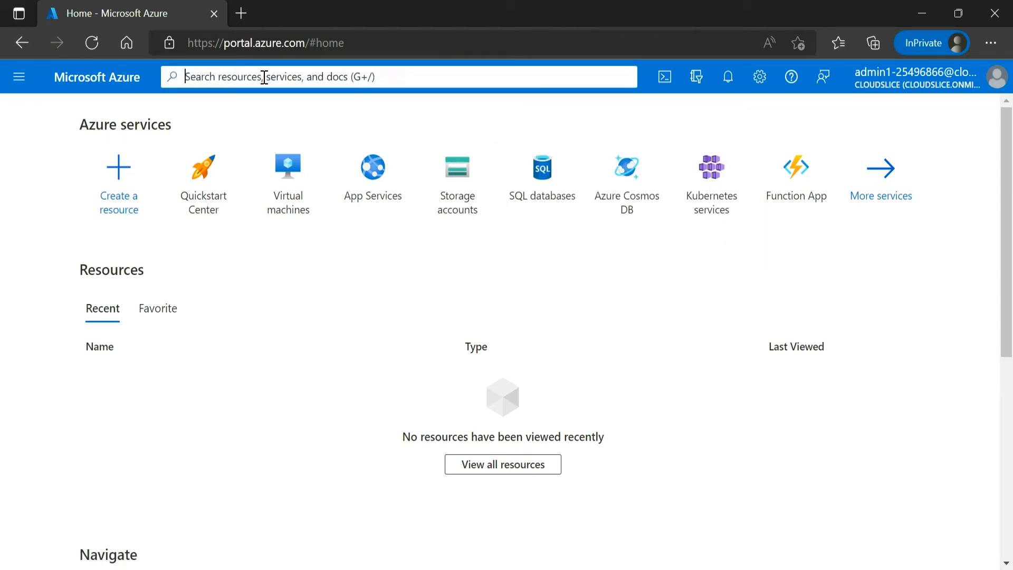
text(s)
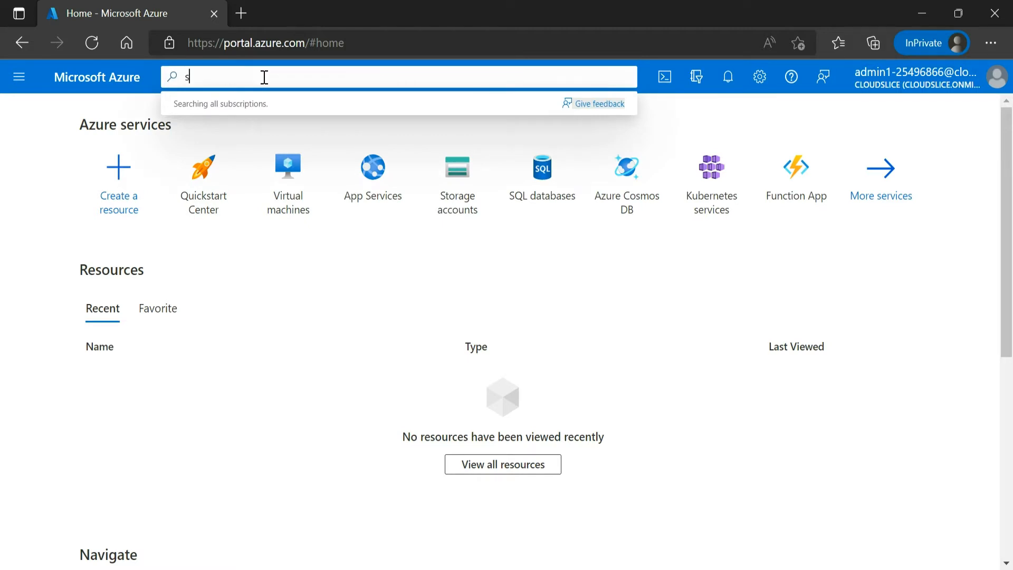
text(to)
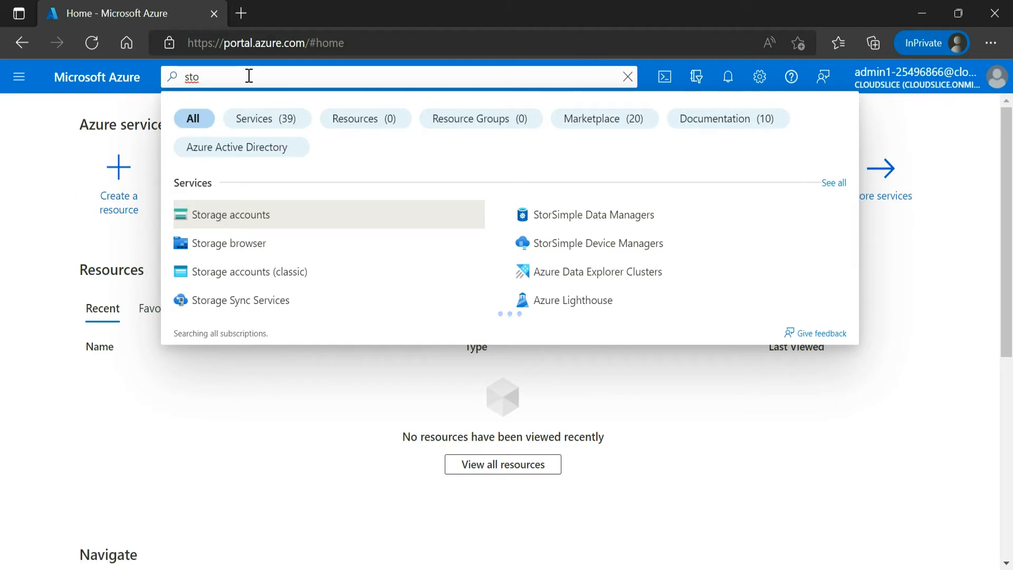
key(BackSpace)
key(BackSpace)
key(BackSpace)
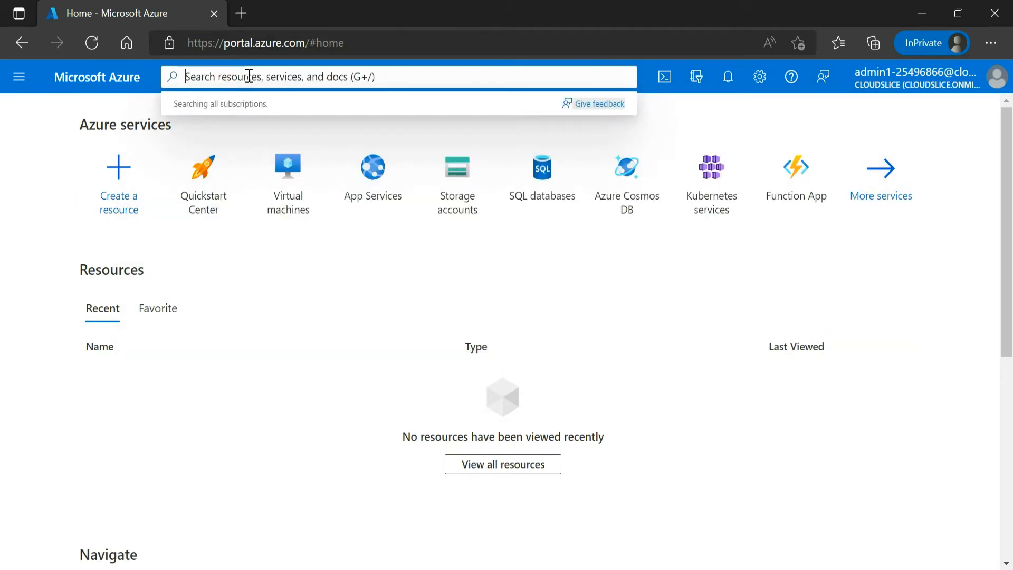
Search the portal's resources and services for "data fac" and clear the search.
text(data)
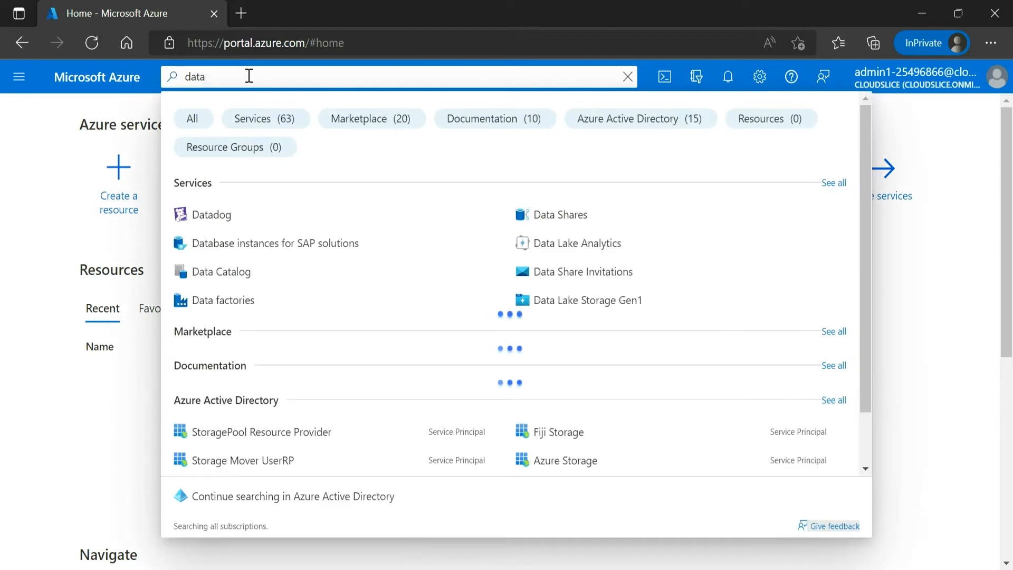
text( fac)
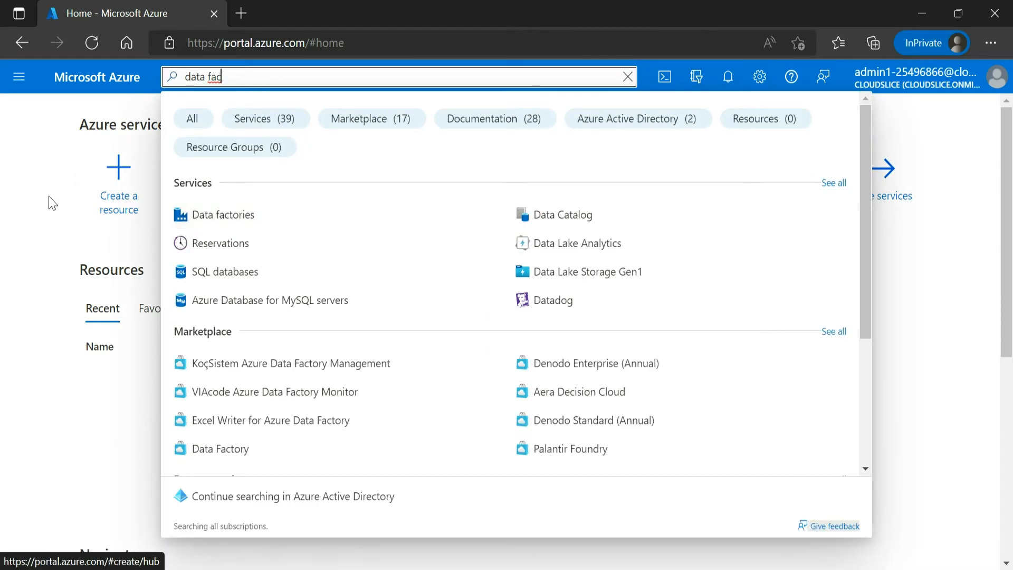
key(BackSpace)
key(BackSpace)
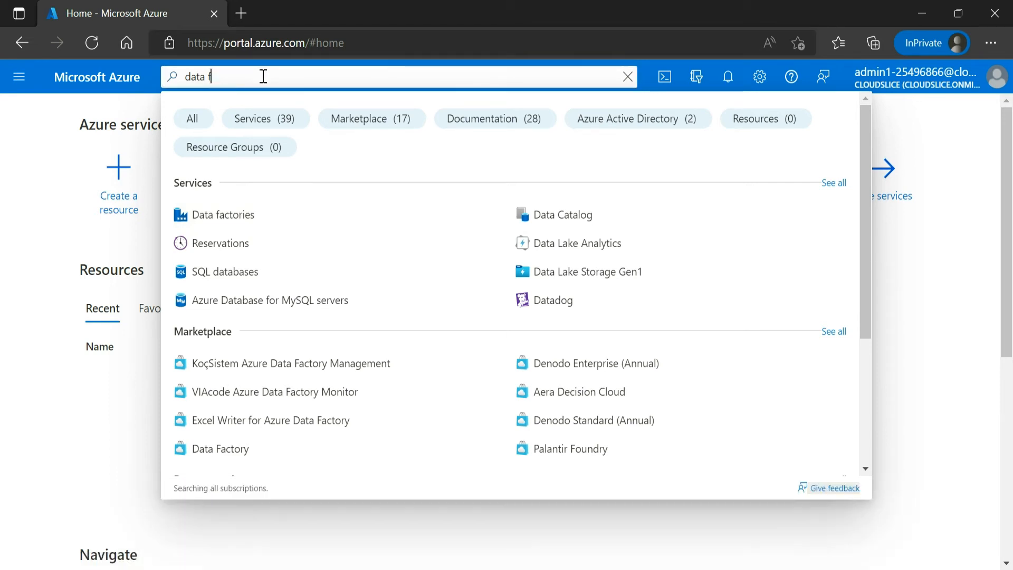
key(BackSpace)
key(BackSpace)
key(BackSpace)
key(BackSpace)
key(BackSpace)
key(BackSpace)
Search the portal's resources and services for "data bric" and clear the search.
text(d)
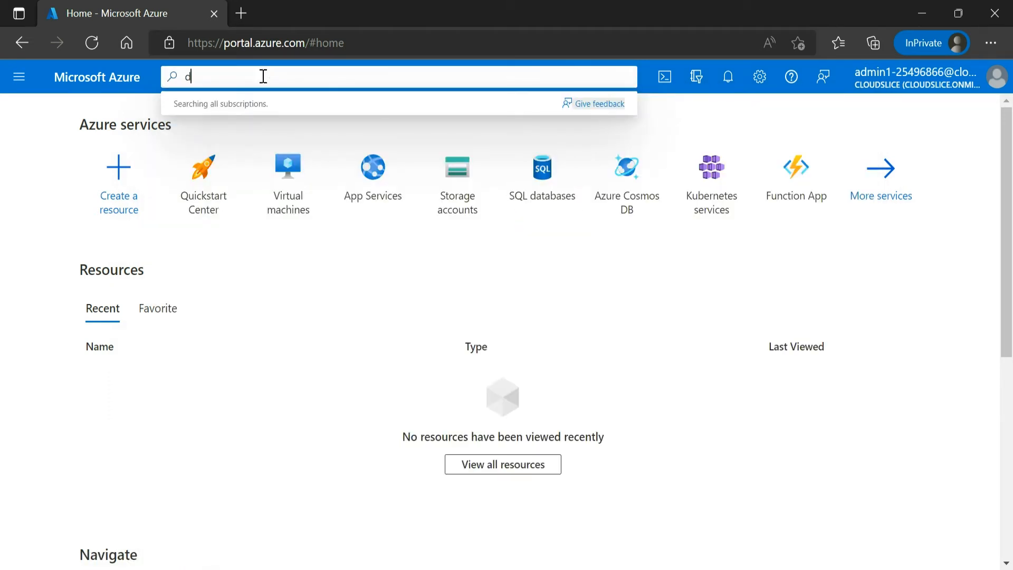
text(ata bric)
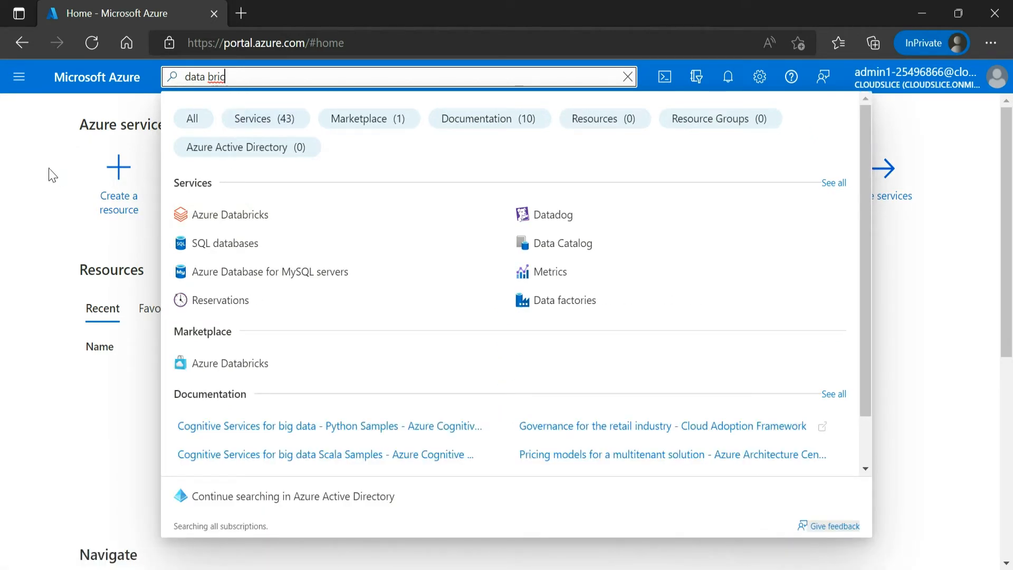
click(628, 78)
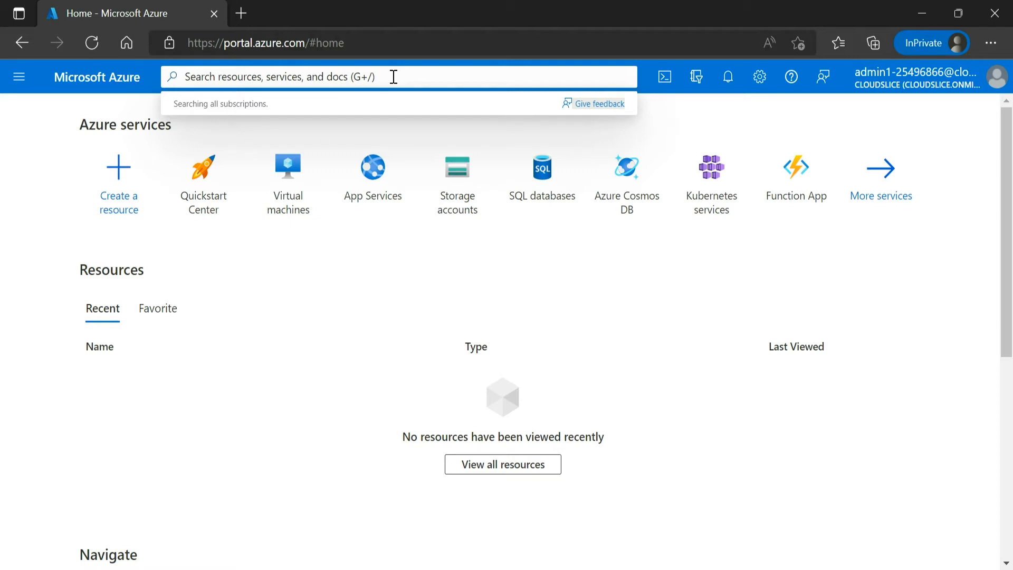
Search the portal for "storage", open the Storage accounts service and start creating a storage account.
text(storage)
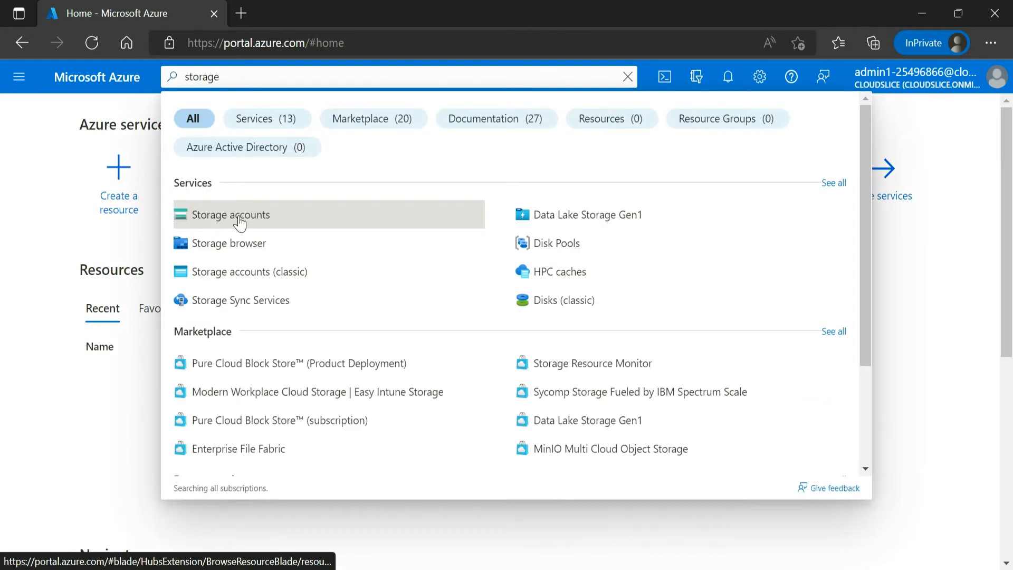
click(238, 220)
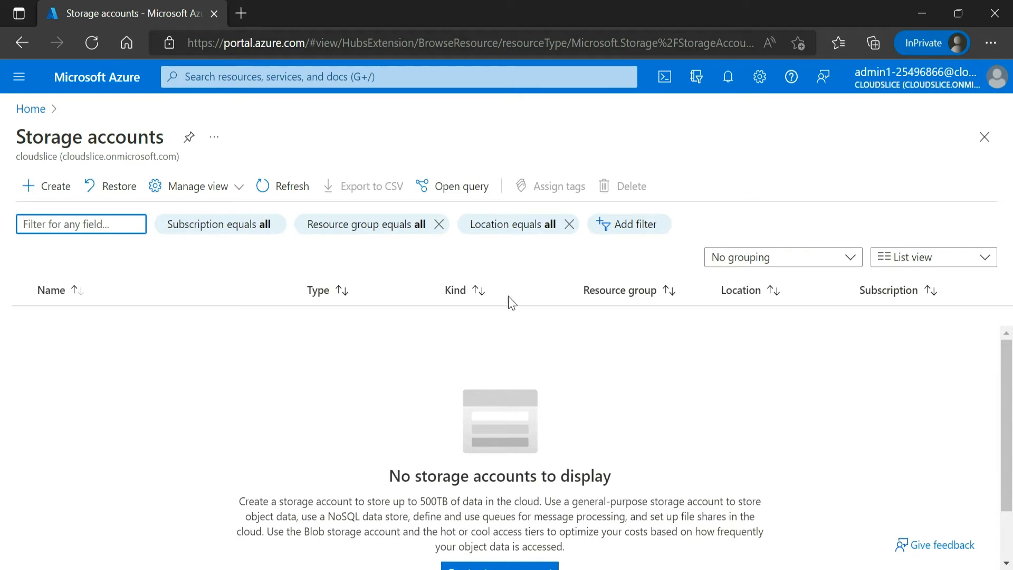
scroll(651, 463, down, 2)
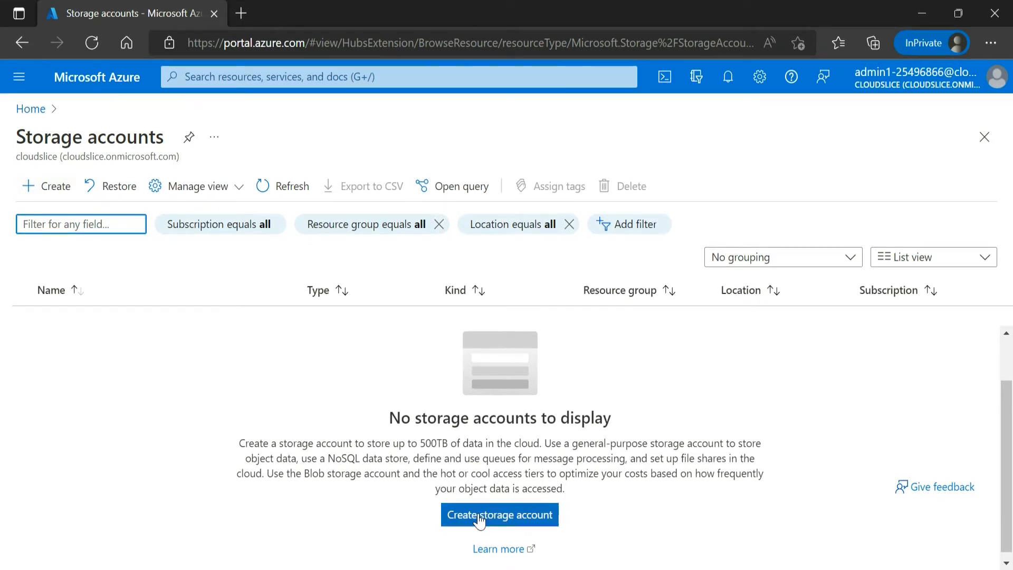
click(479, 519)
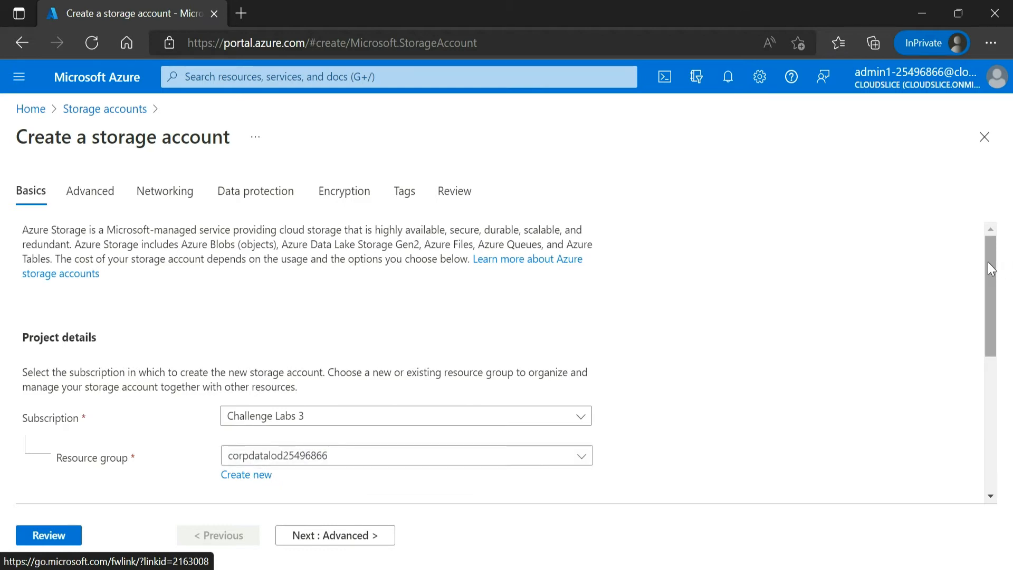
Enter sa25496866 as the storage account name in the instance details.
drag(989, 264, 984, 338)
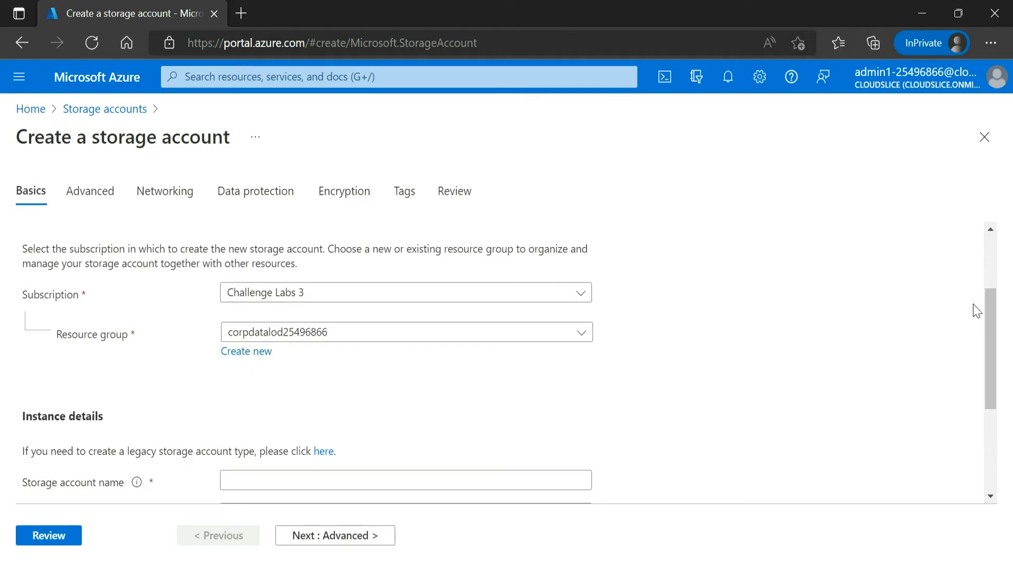
drag(986, 305, 987, 381)
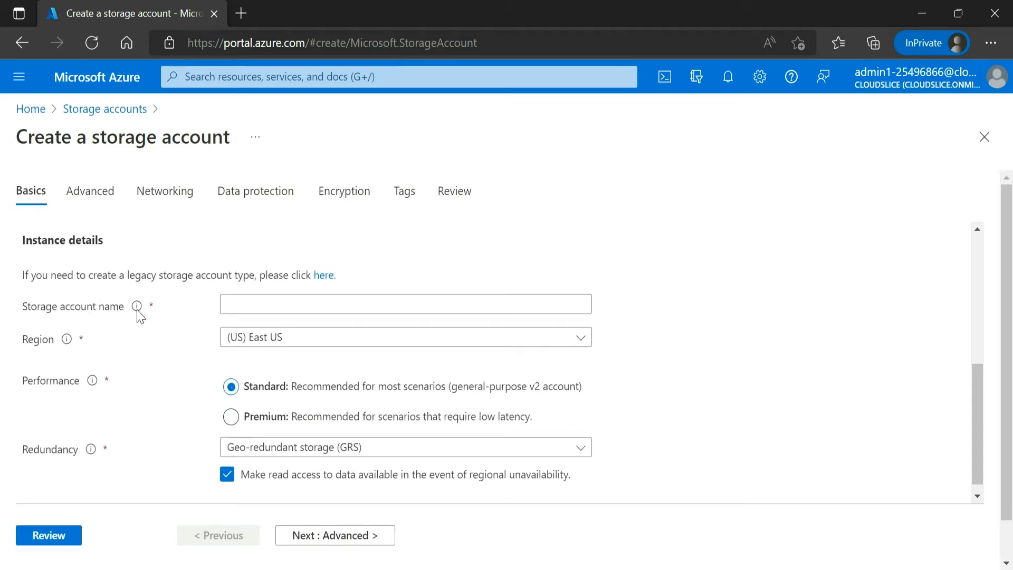
mouse_move(136, 307)
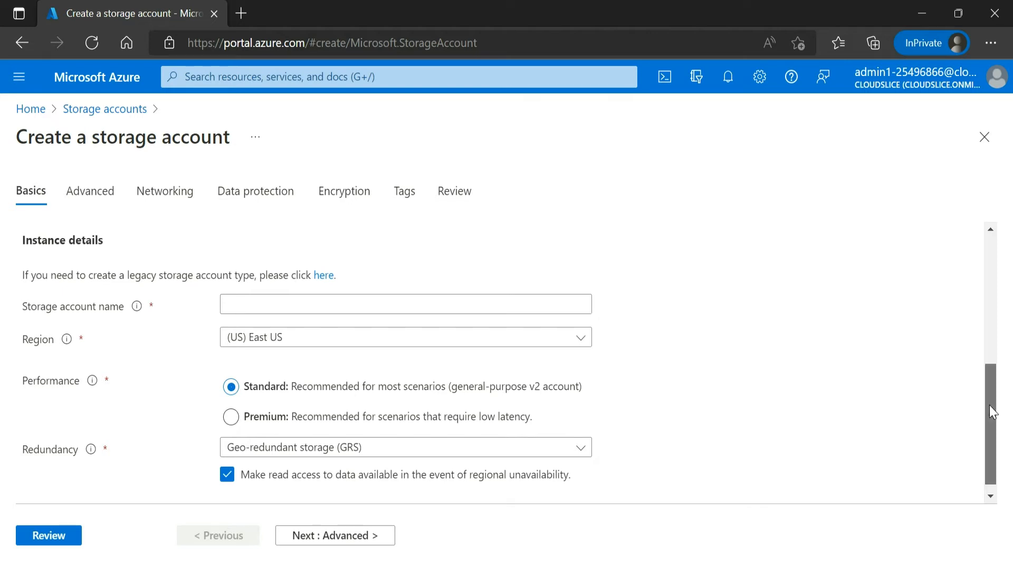
mouse_move(990, 404)
mouse_down()
mouse_move(990, 385)
mouse_move(989, 414)
mouse_up()
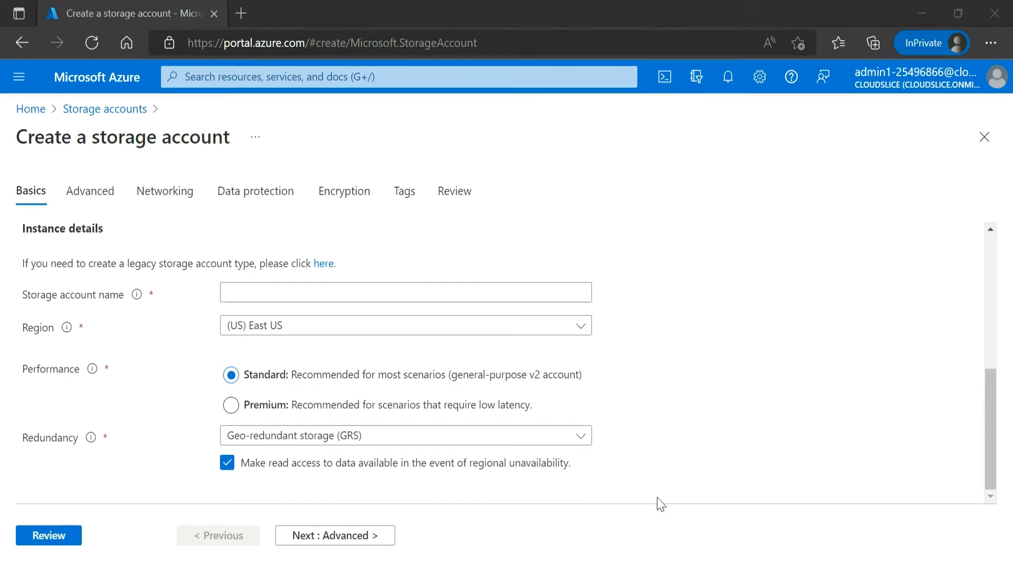
click(344, 292)
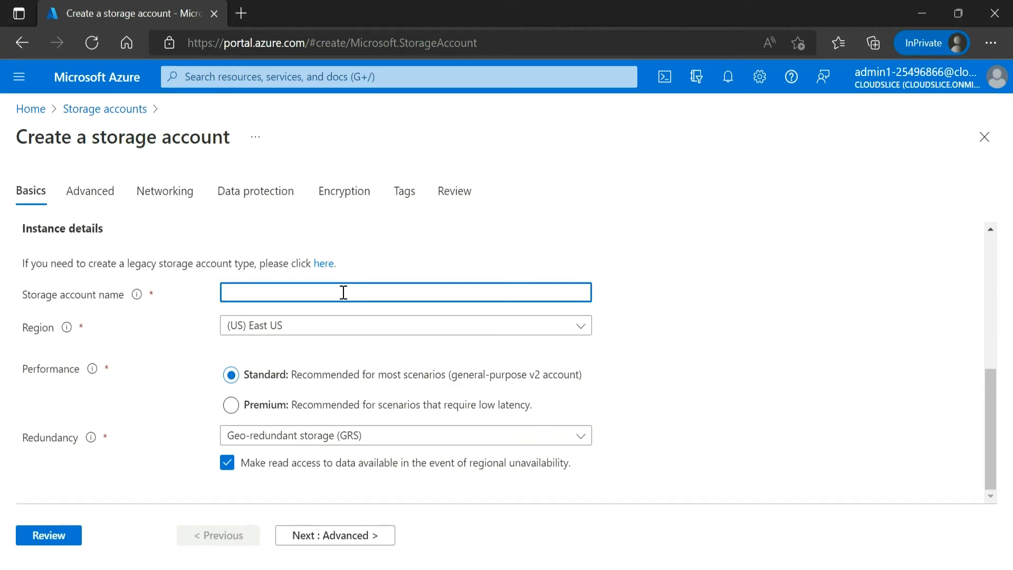
text(sa25496866)
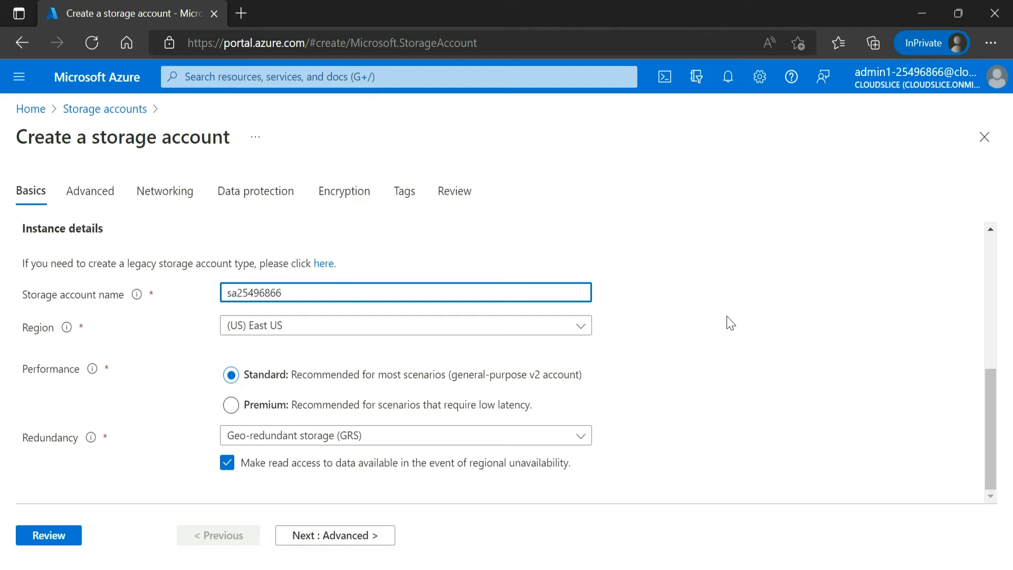
click(733, 323)
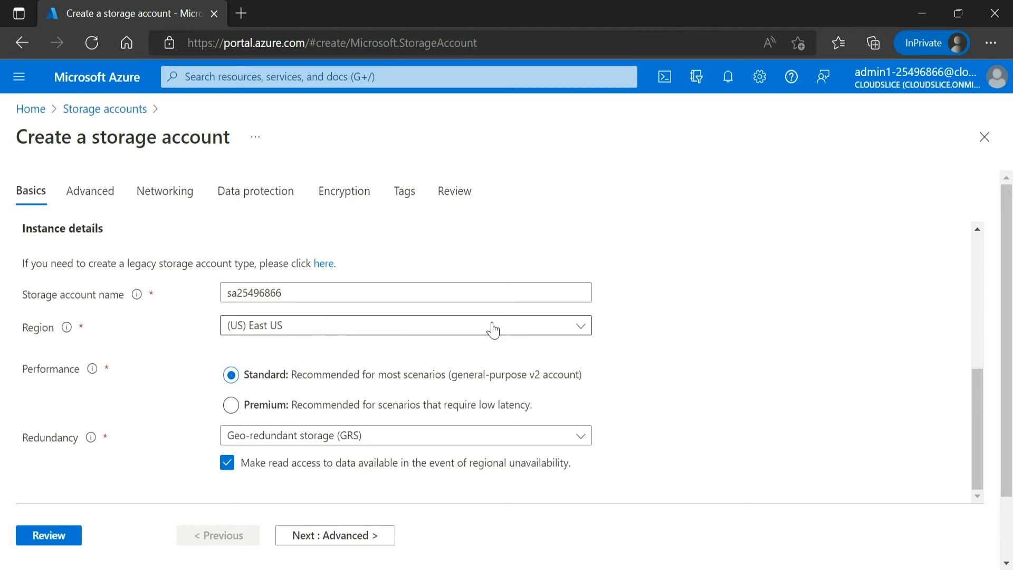
Select (US) East US as the region and keep Geo-redundant storage (GRS) after viewing the redundancy options.
click(581, 329)
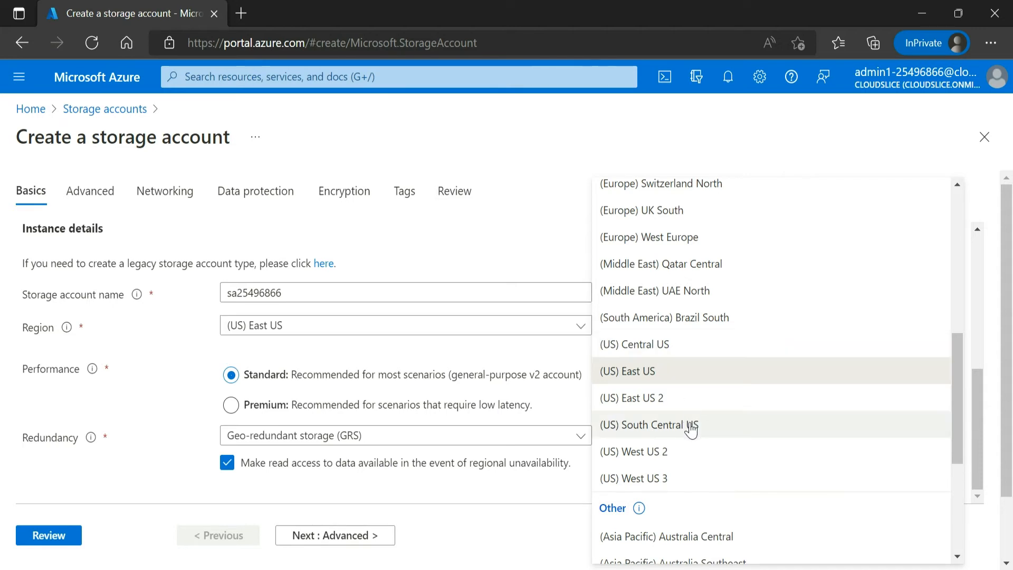
click(629, 375)
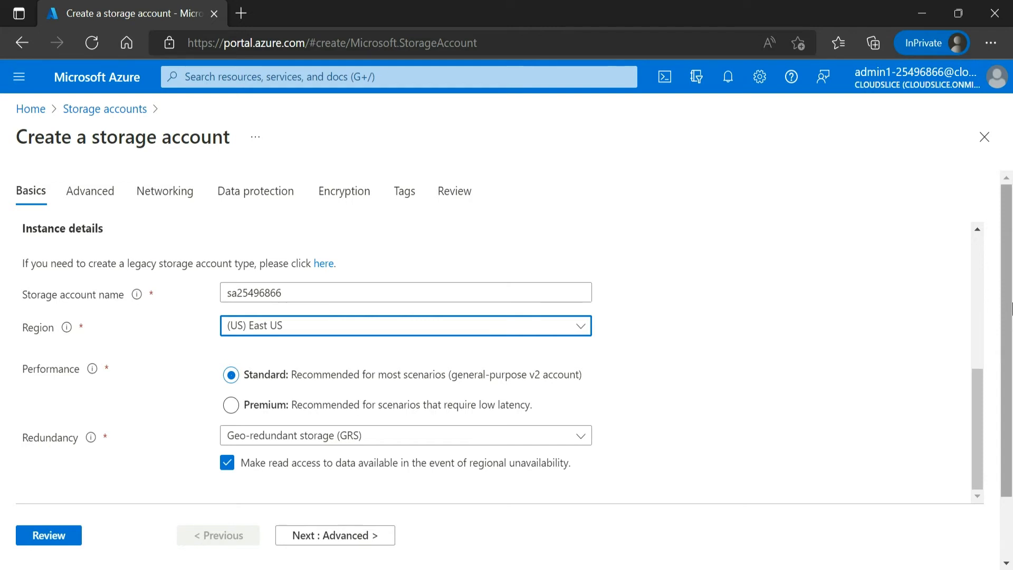
drag(1010, 309, 1010, 369)
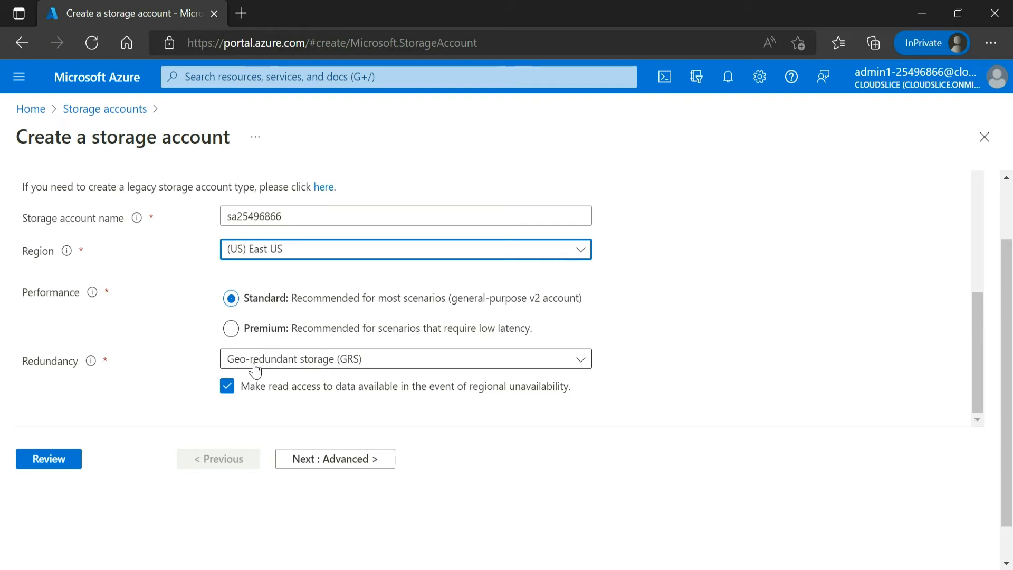
click(578, 363)
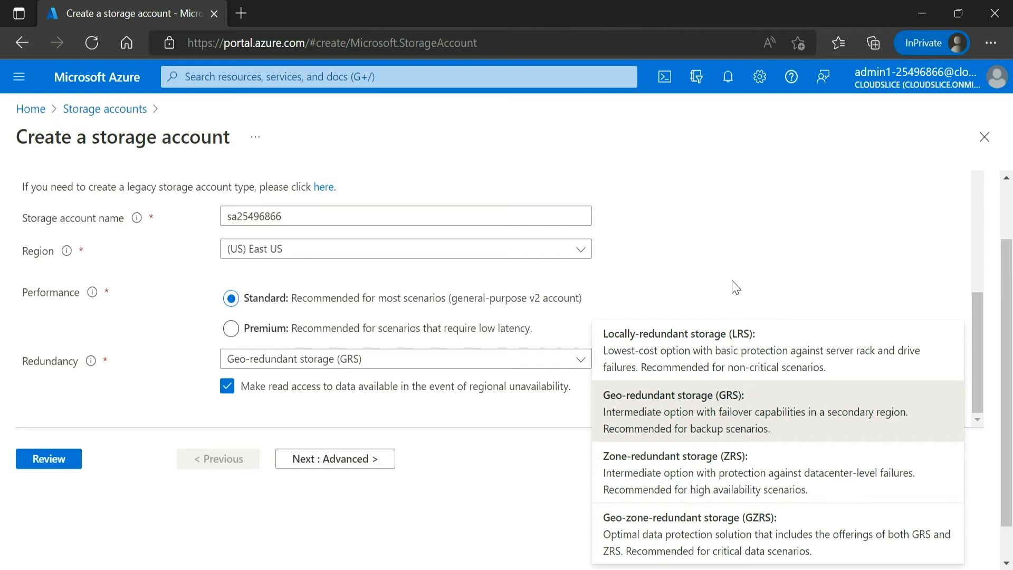
click(773, 239)
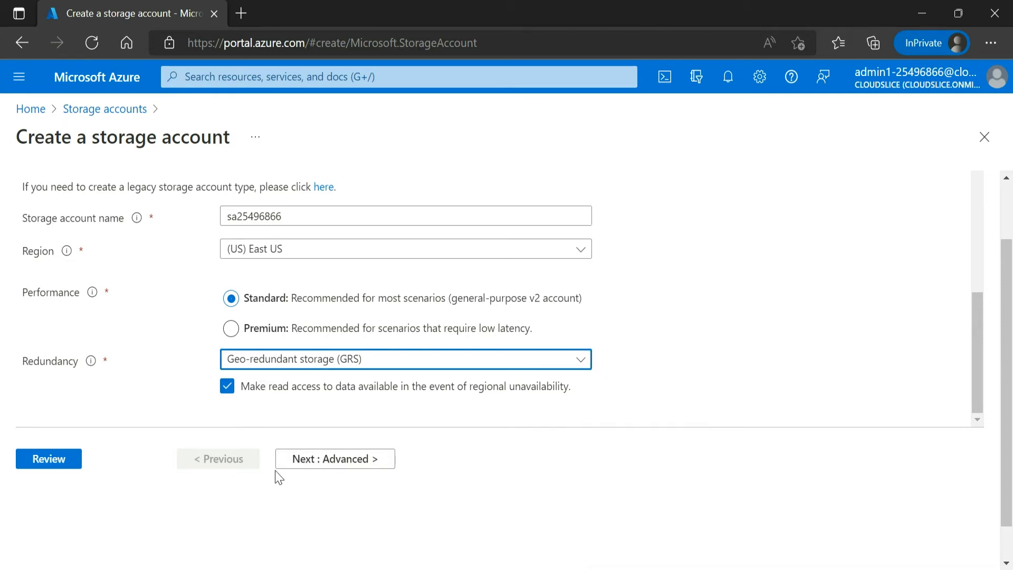
Go on to the advanced settings and enable the hierarchical namespace for Data Lake Storage Gen2.
click(350, 466)
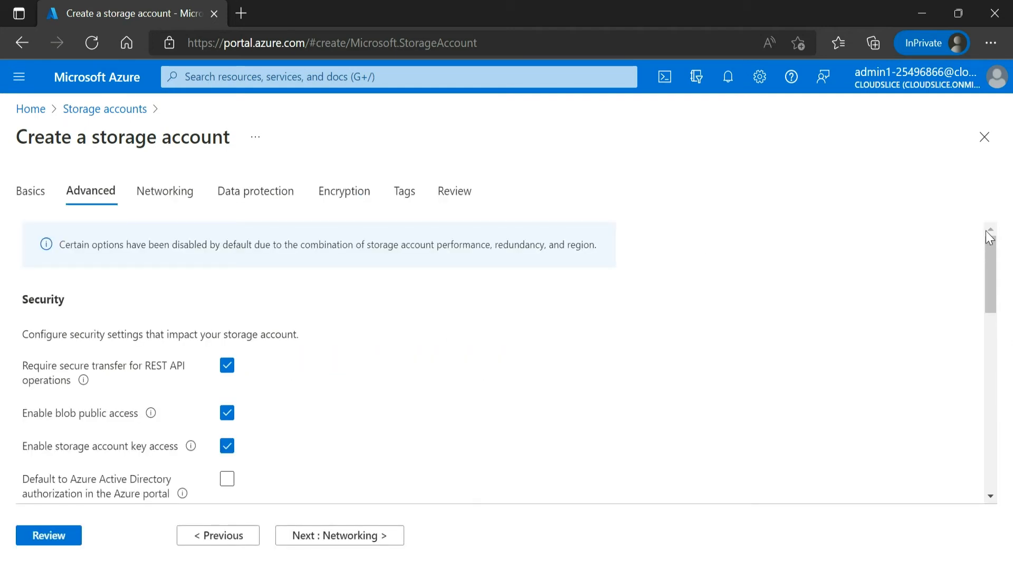
drag(992, 255, 993, 281)
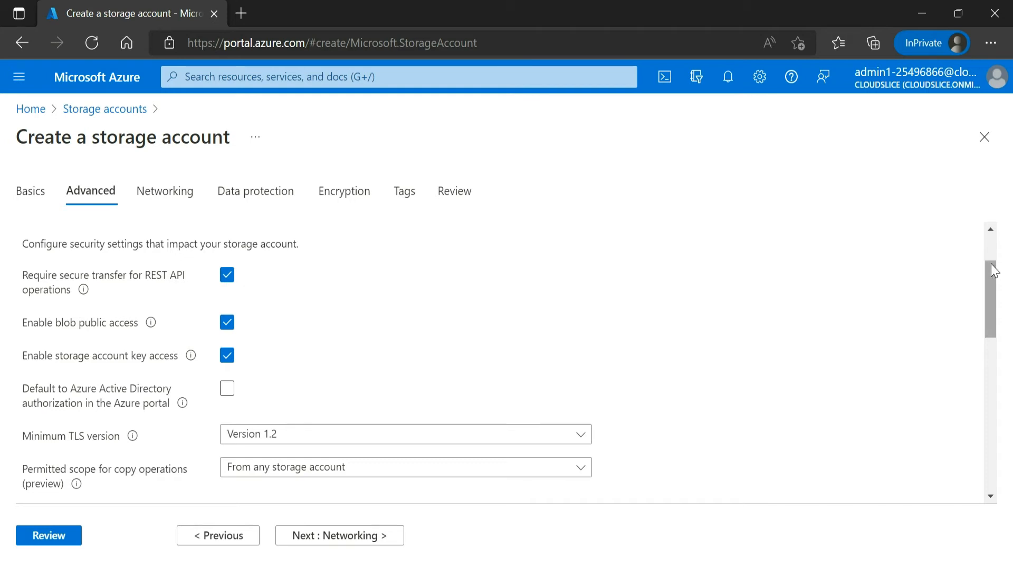
drag(994, 278, 992, 306)
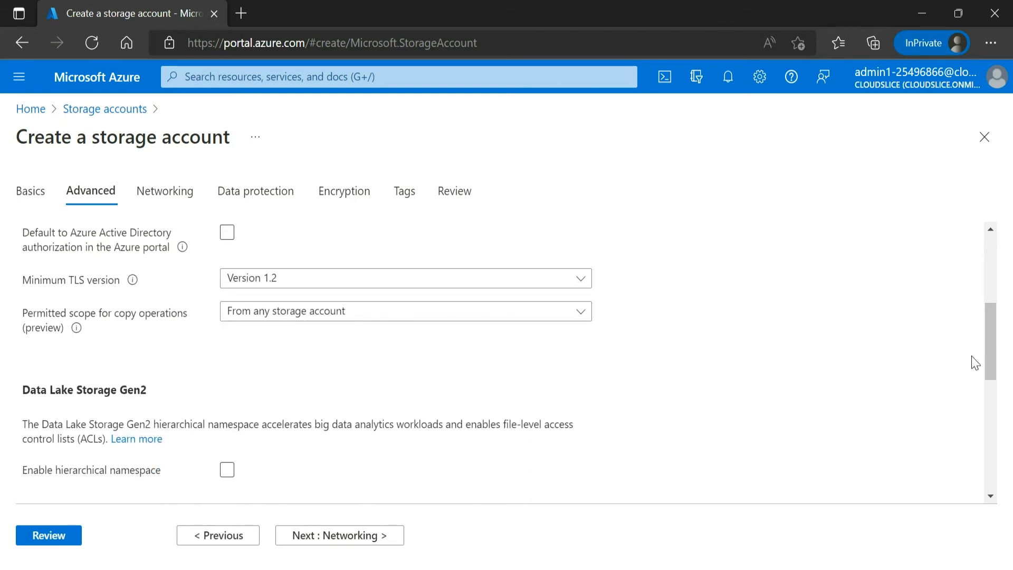
drag(989, 331, 989, 368)
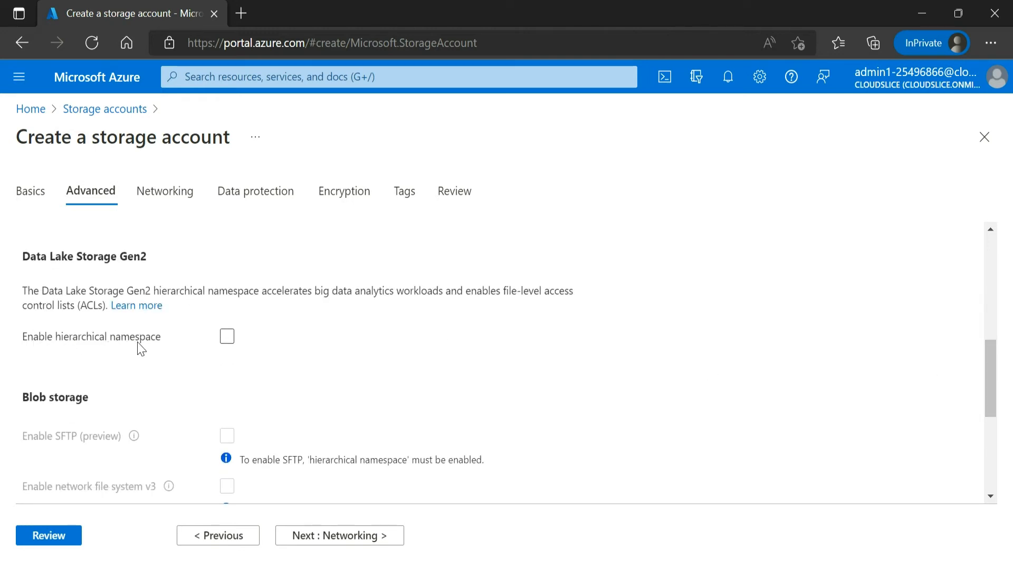
click(229, 340)
click(228, 342)
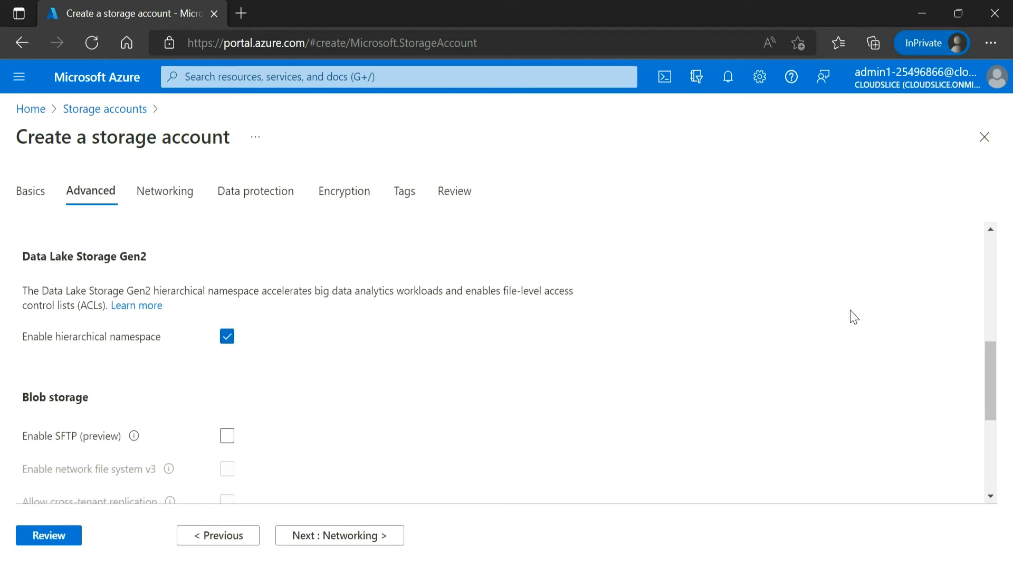
Keep the Hot access tier, then go on to networking and keep public access from all networks with Microsoft network routing.
drag(987, 354, 988, 381)
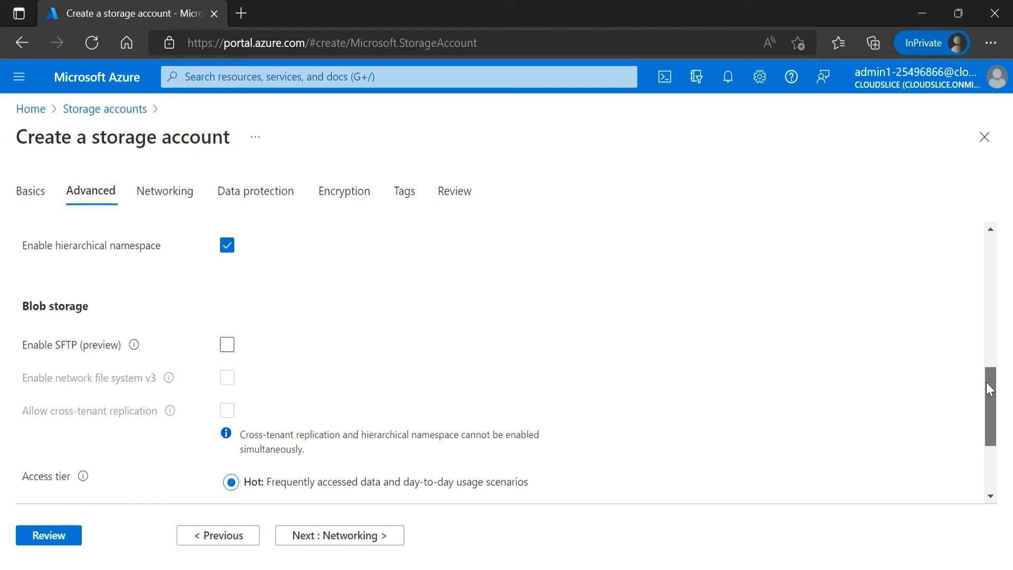
drag(987, 382, 989, 430)
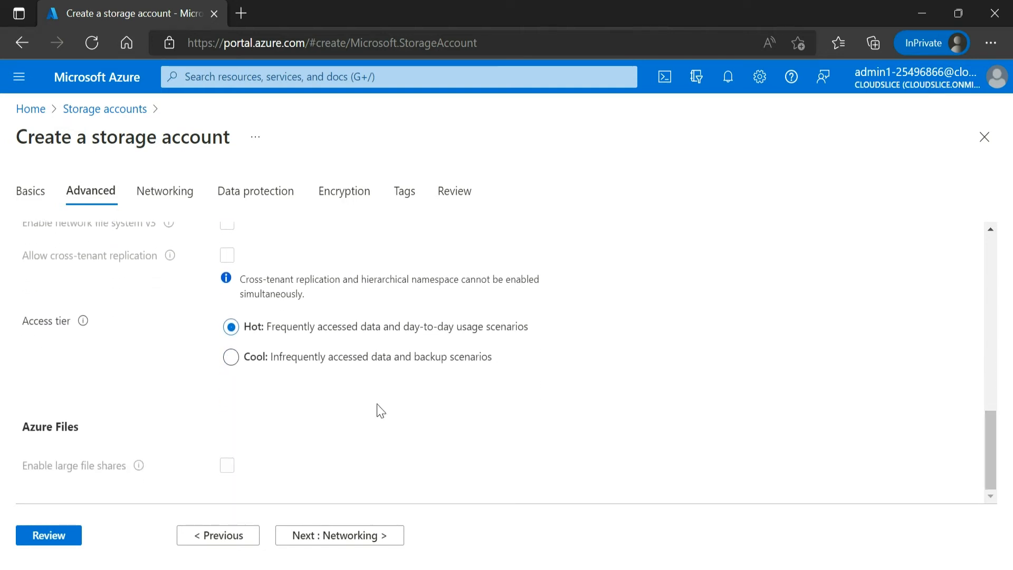
mouse_move(80, 328)
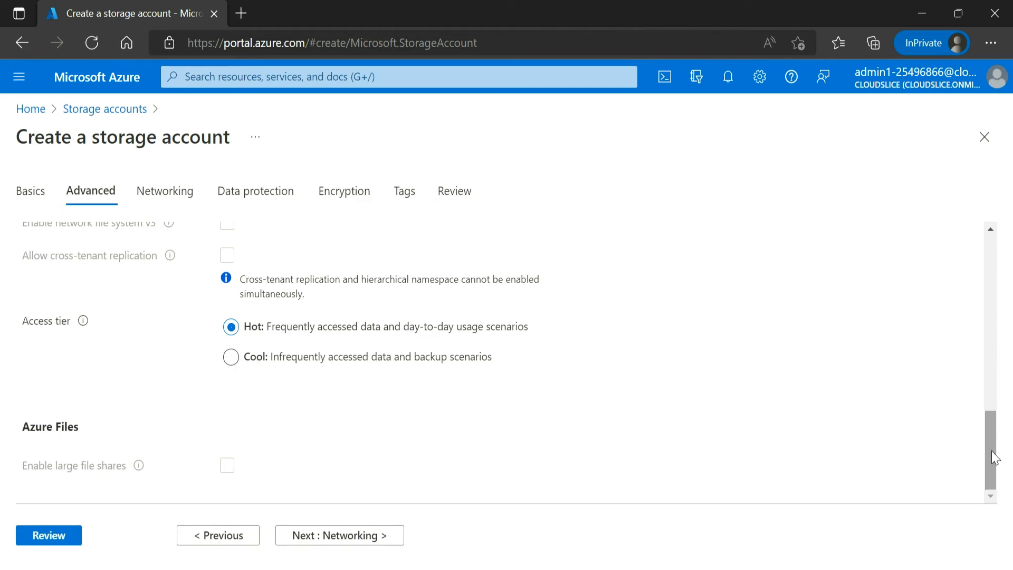
click(355, 537)
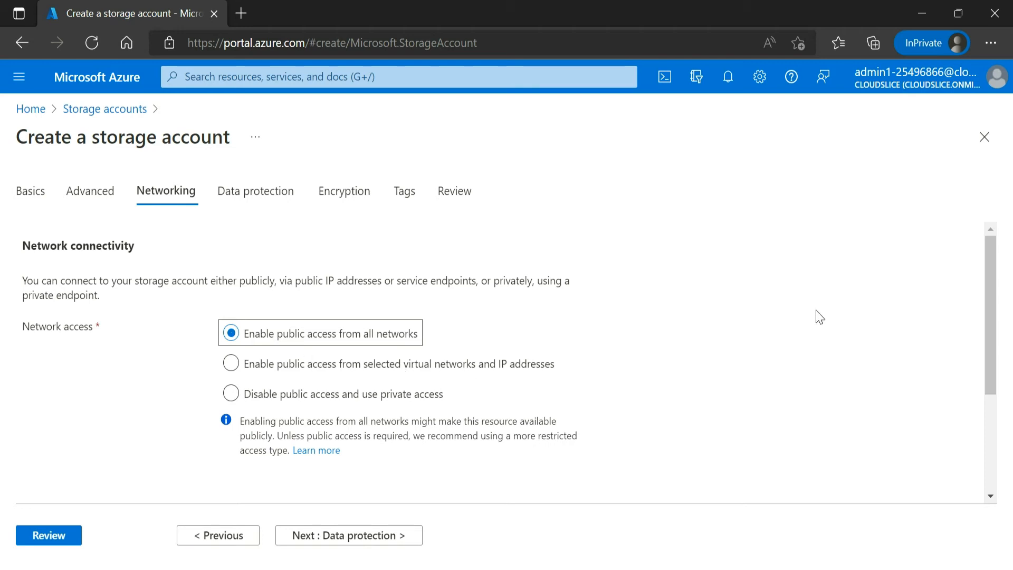
drag(991, 323, 993, 449)
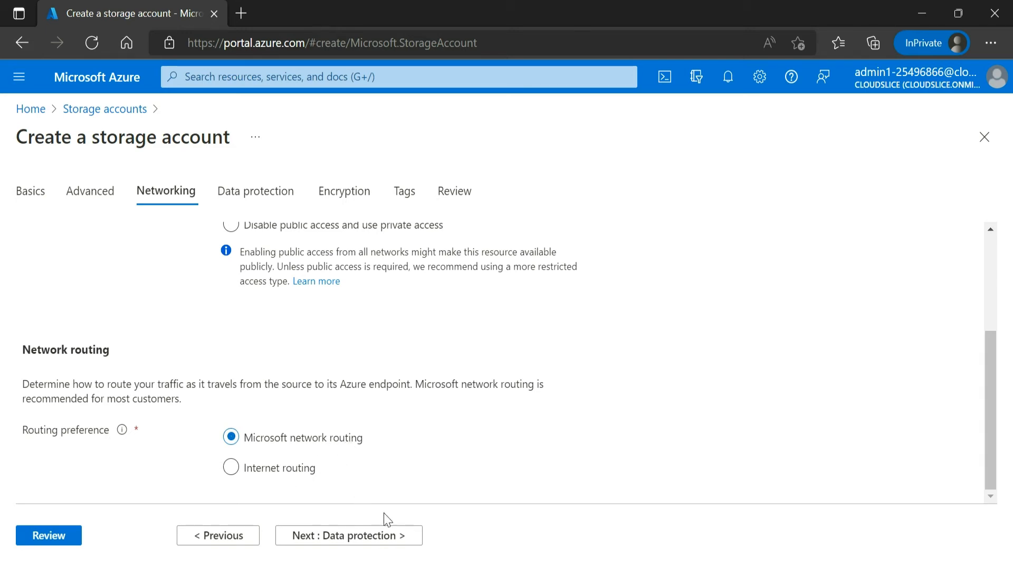
Keep the default data protection settings and Microsoft-managed keys encryption, and proceed to the tags.
click(376, 541)
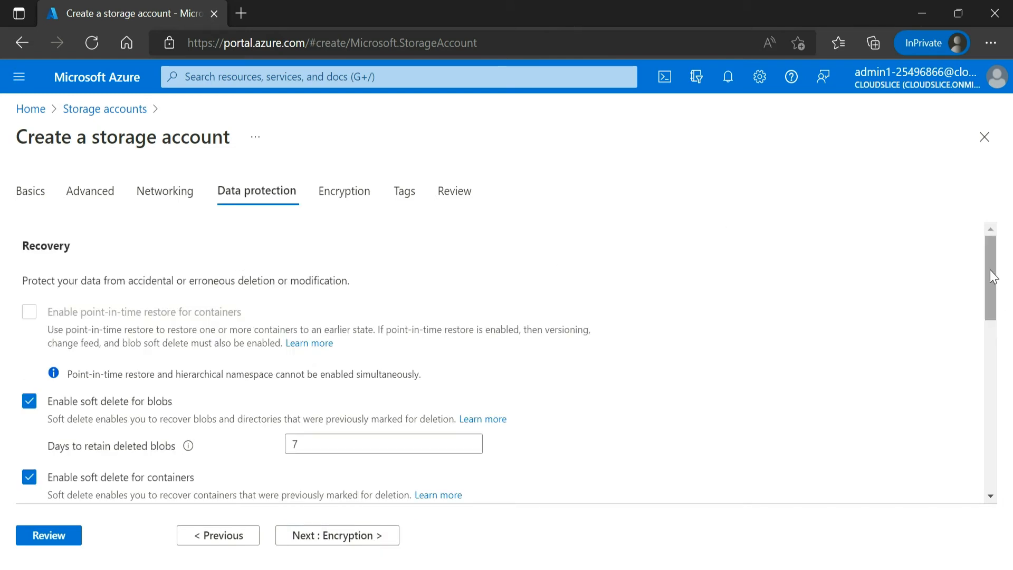
drag(990, 271, 993, 303)
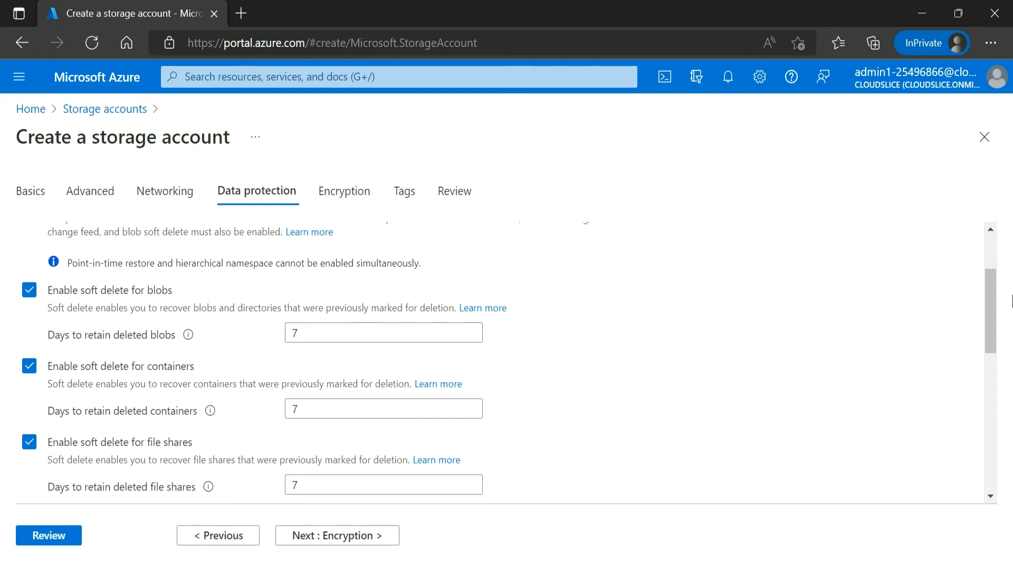
mouse_move(990, 292)
mouse_down()
mouse_move(990, 338)
mouse_move(989, 287)
mouse_up()
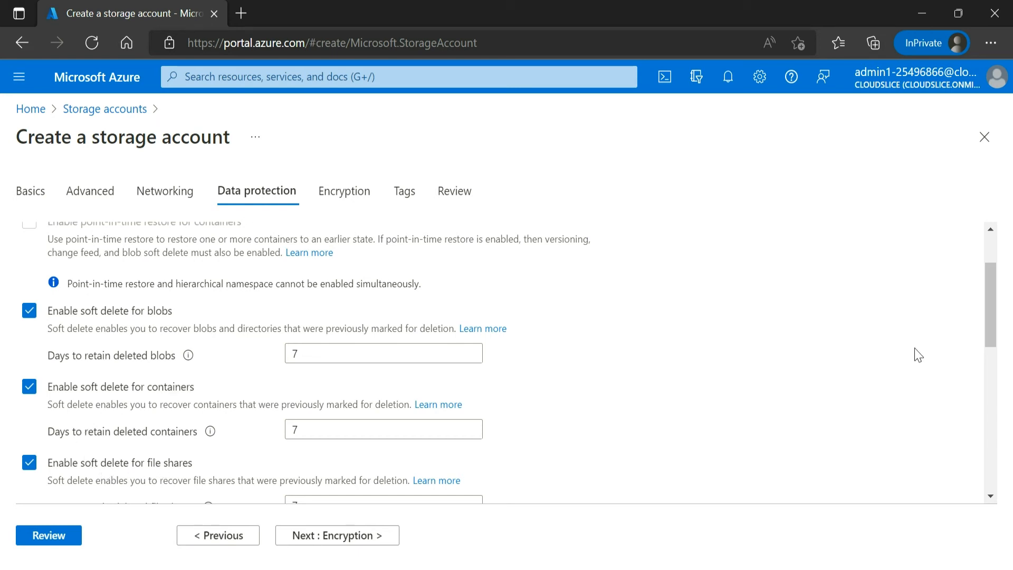
drag(990, 290, 983, 395)
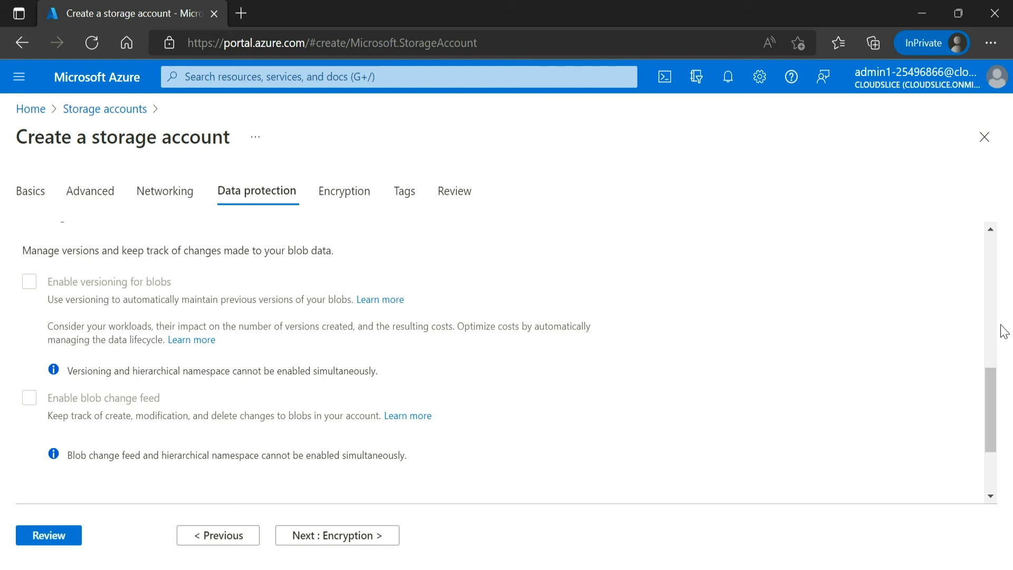
click(373, 539)
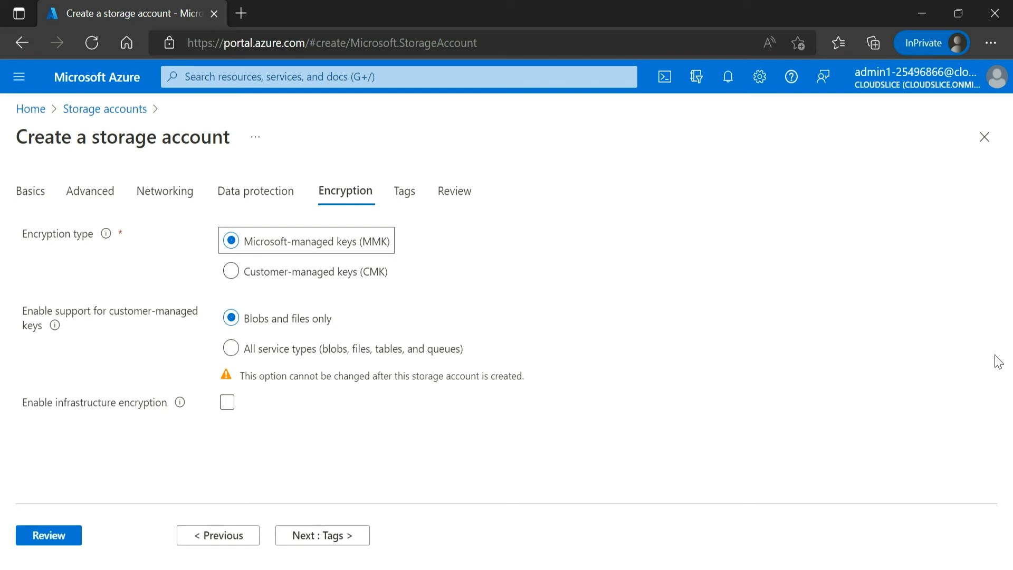
click(332, 543)
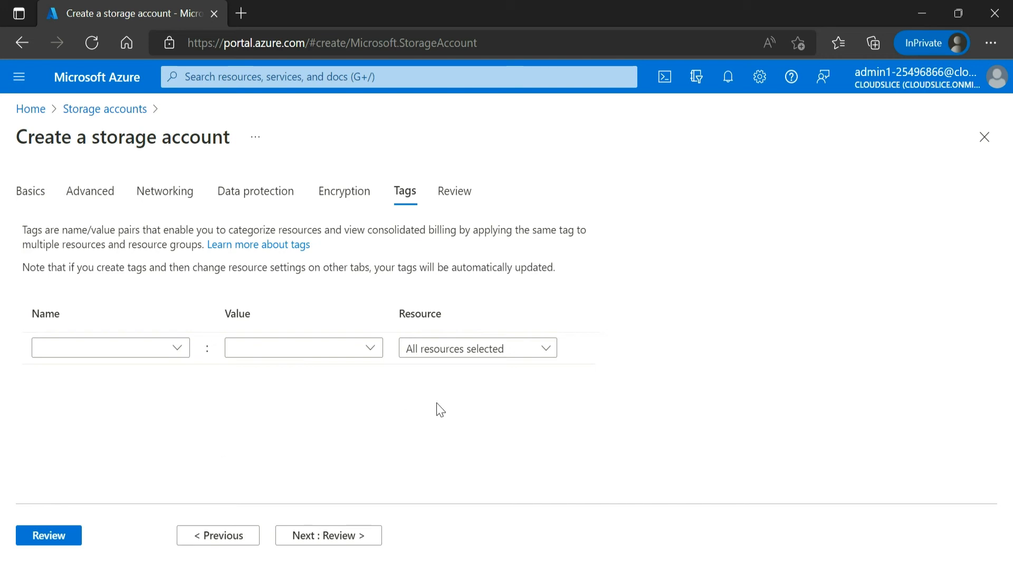
Leave the tags empty, review the full configuration summary and create the storage account.
click(341, 536)
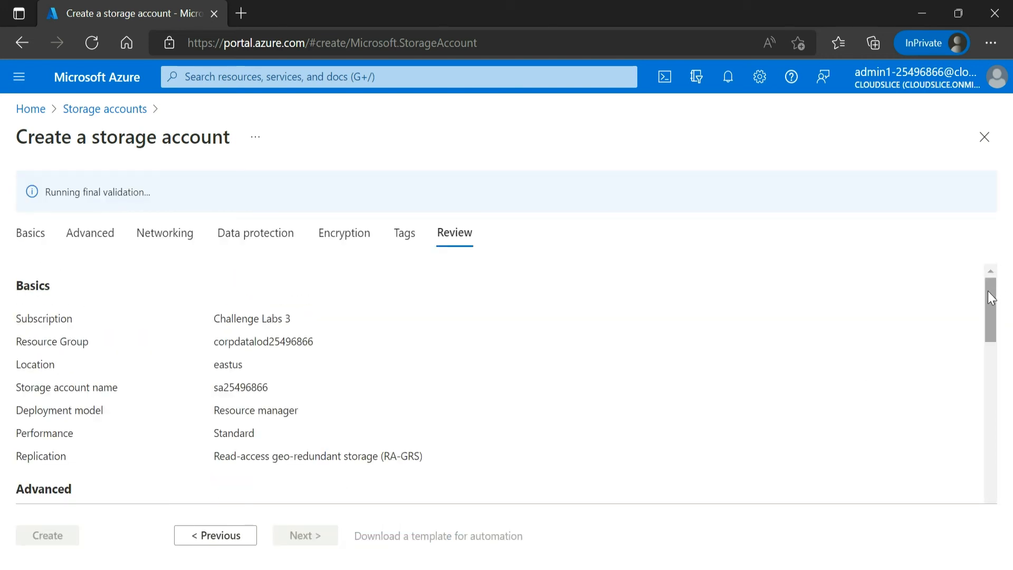
drag(988, 290, 988, 305)
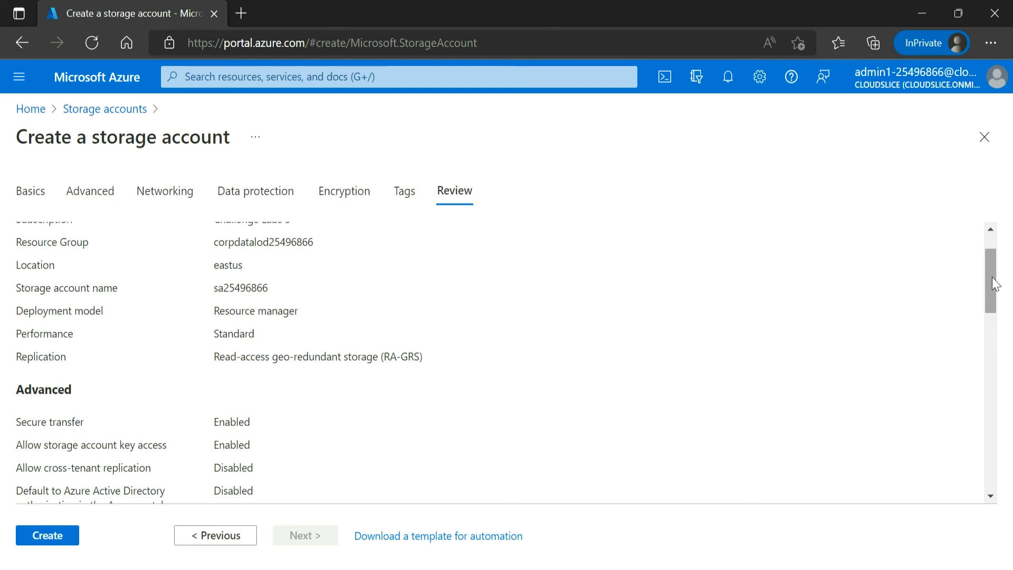
drag(991, 279, 996, 461)
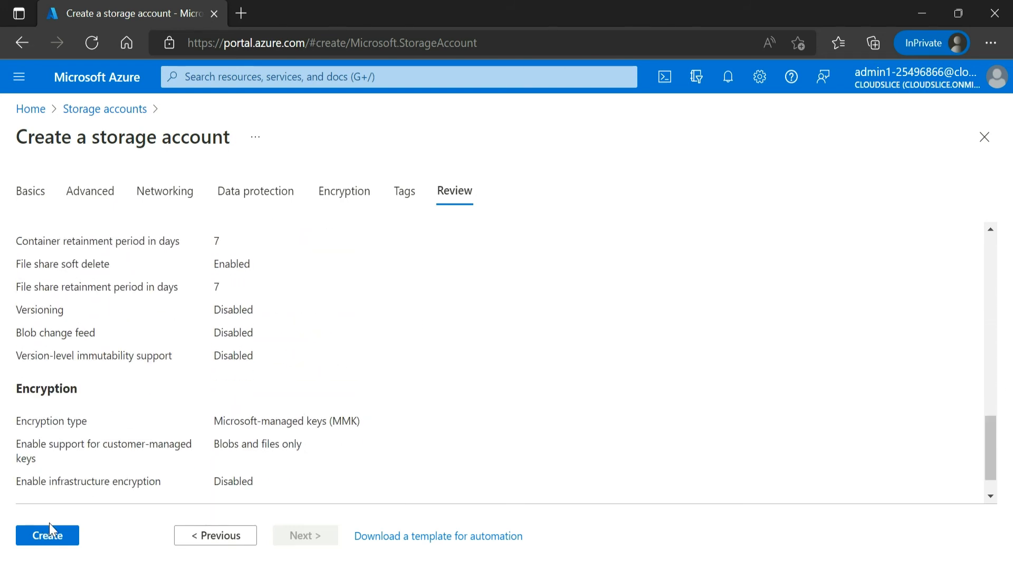
click(59, 536)
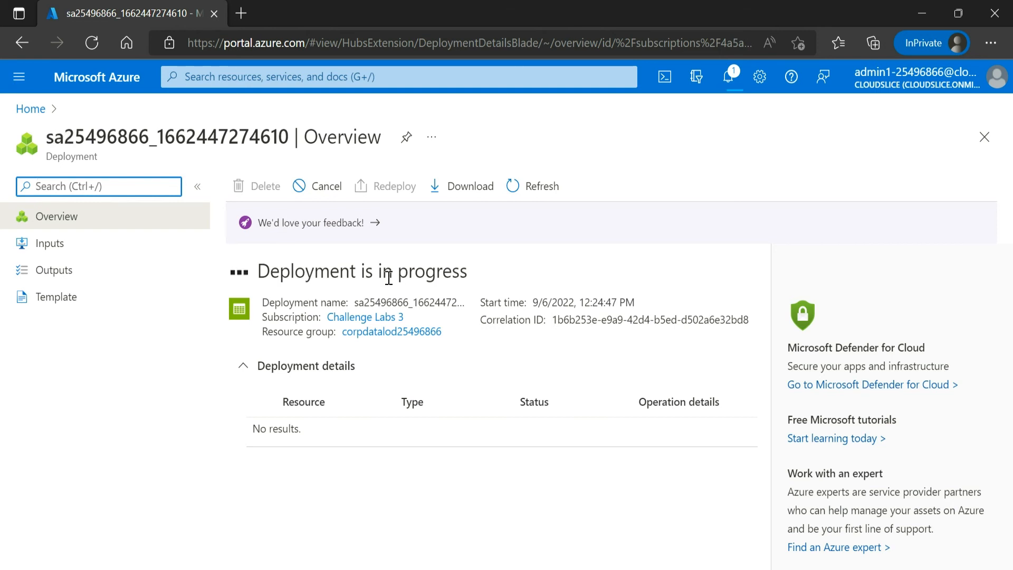
Return to the portal home, open the Storage accounts list and check the deployment status in the notifications.
click(31, 110)
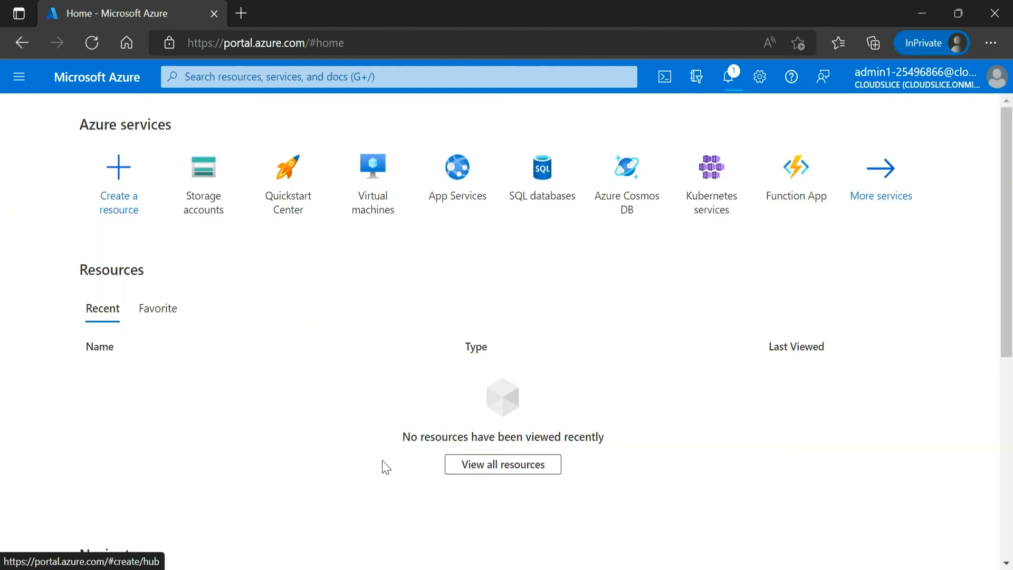
click(207, 174)
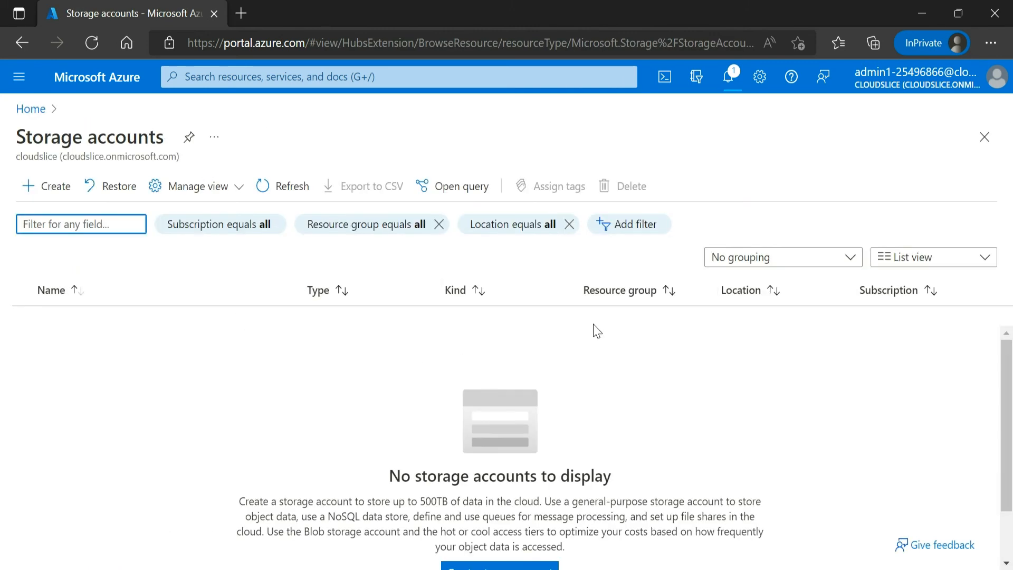
click(733, 75)
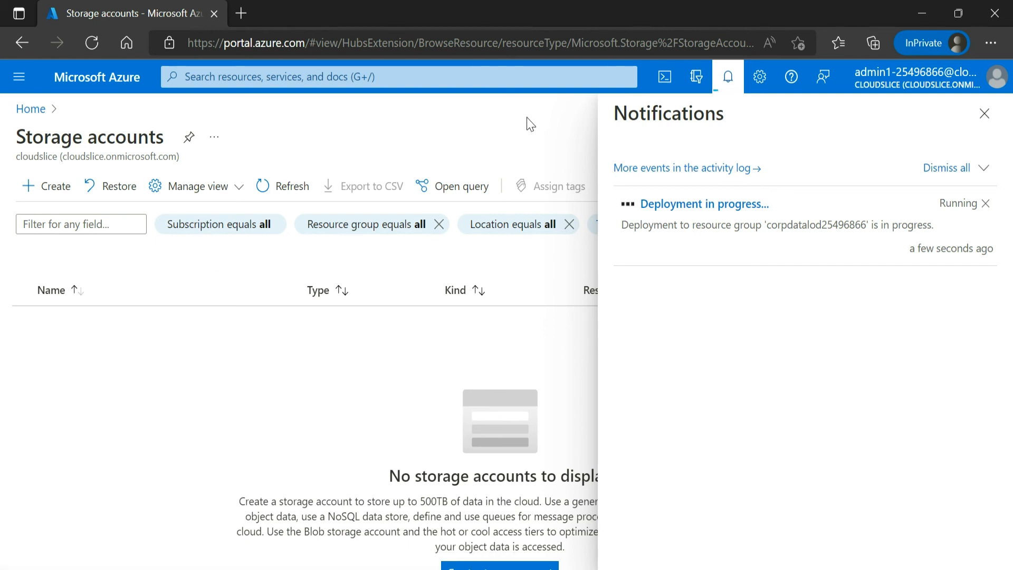
Dismiss the notifications and open the newly deployed storage account from its deployment message to review its overview.
click(730, 80)
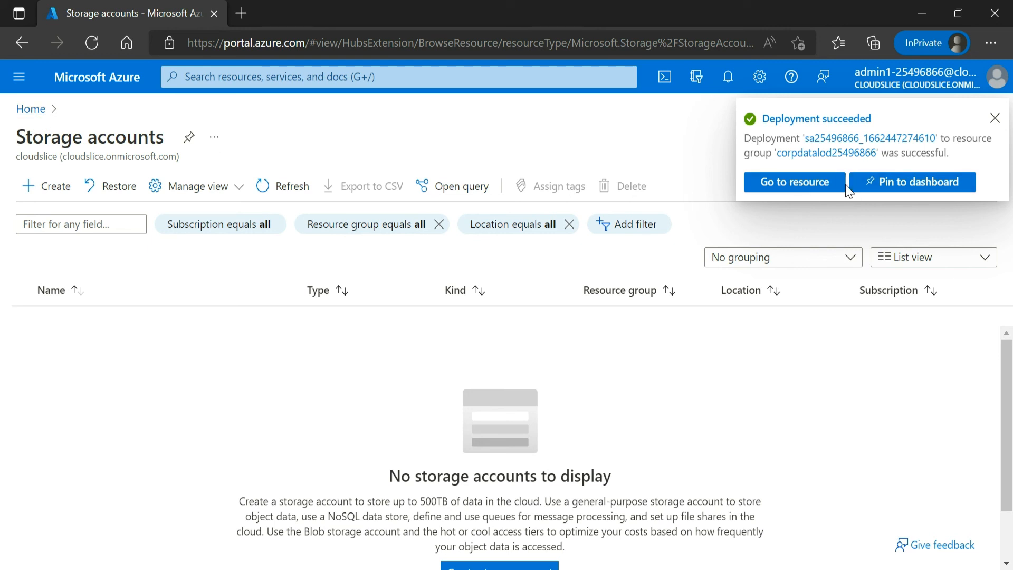
click(820, 184)
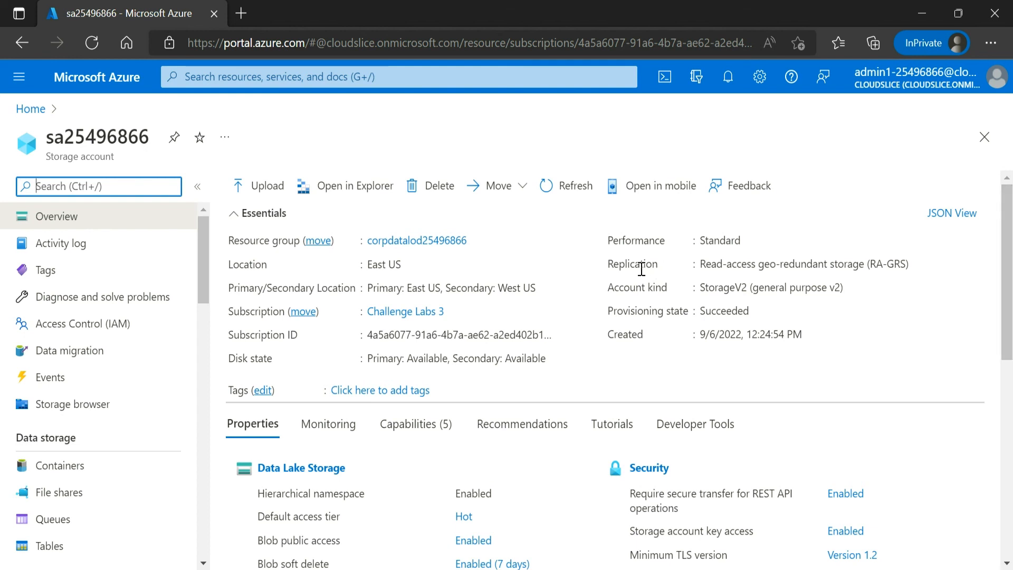
mouse_move(1009, 242)
mouse_down()
mouse_move(1008, 414)
mouse_move(1008, 236)
mouse_up()
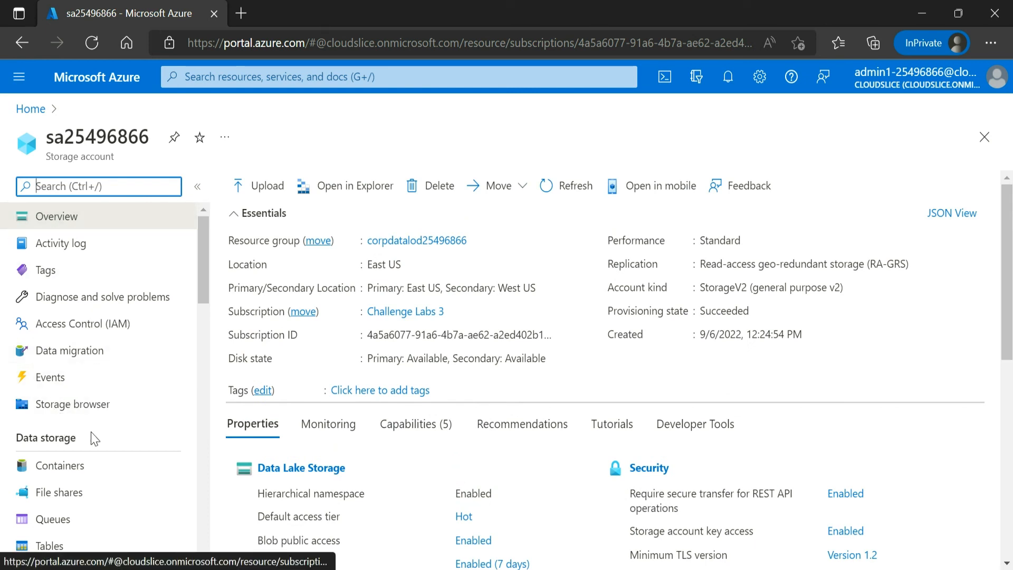
Create a container named input in the storage account, keeping the Private (no anonymous access) level.
click(66, 465)
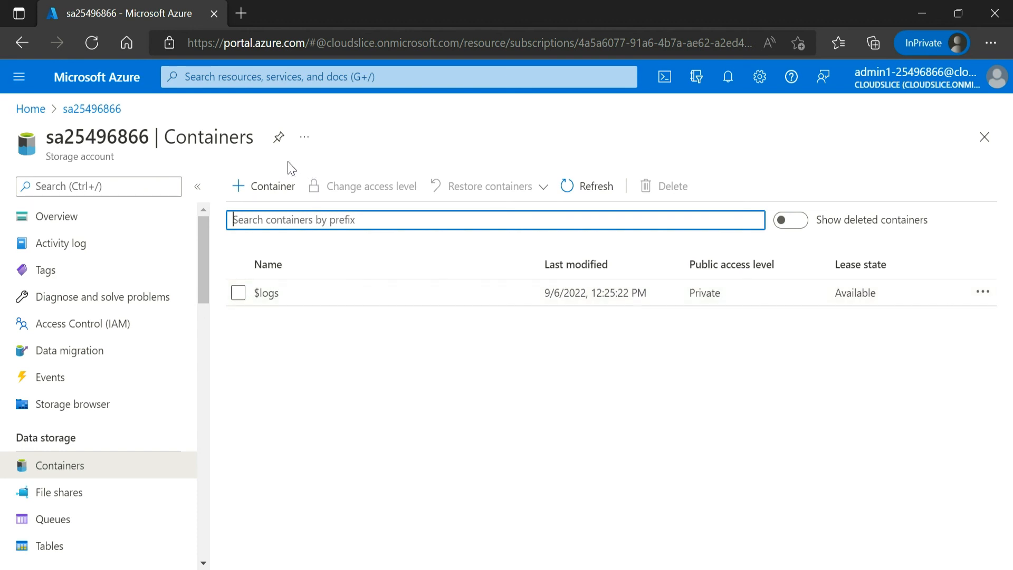
click(272, 193)
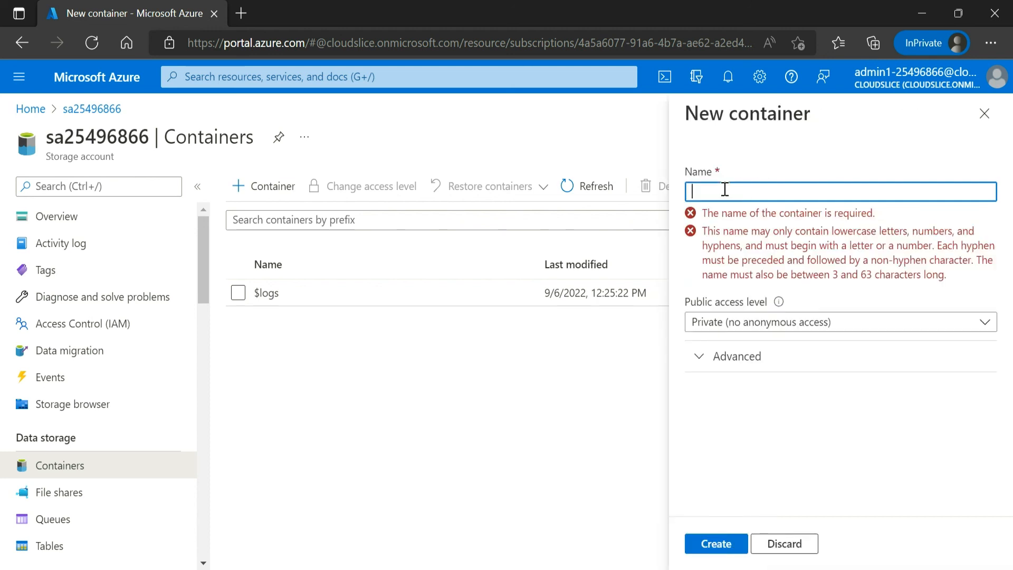
text(nput)
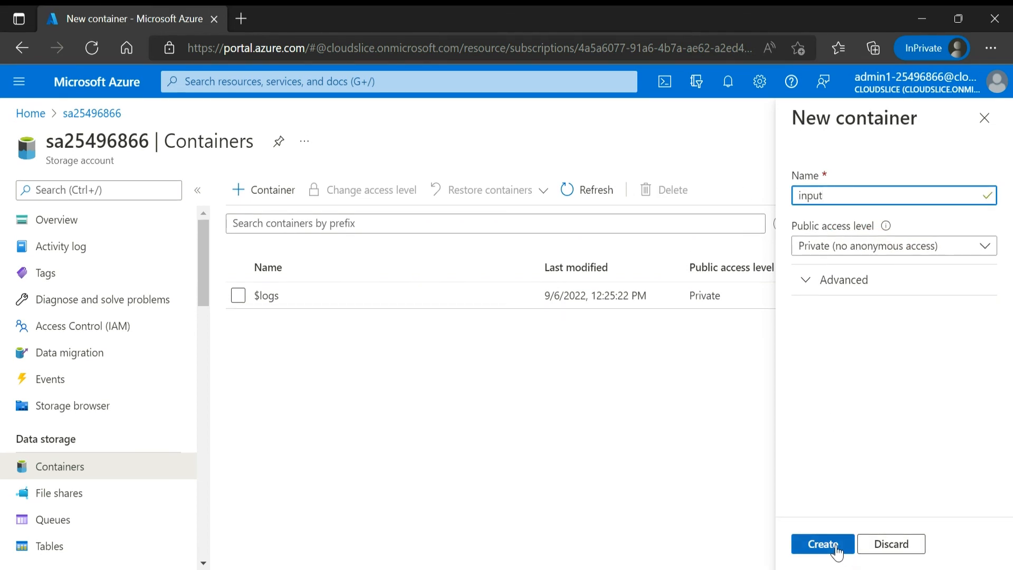
click(837, 549)
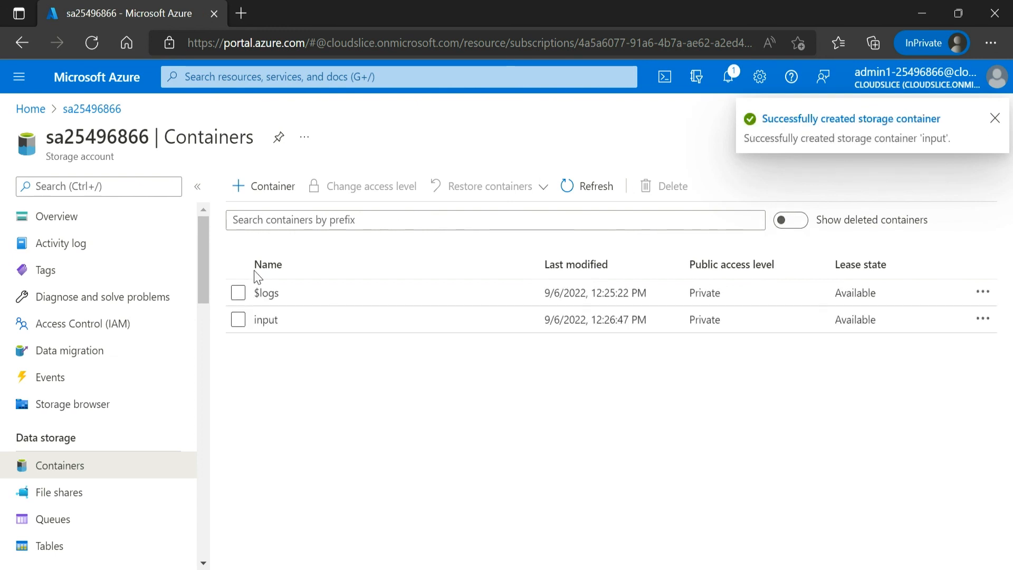
Open the input container to view its contents, and return to the storage account's container list.
click(266, 320)
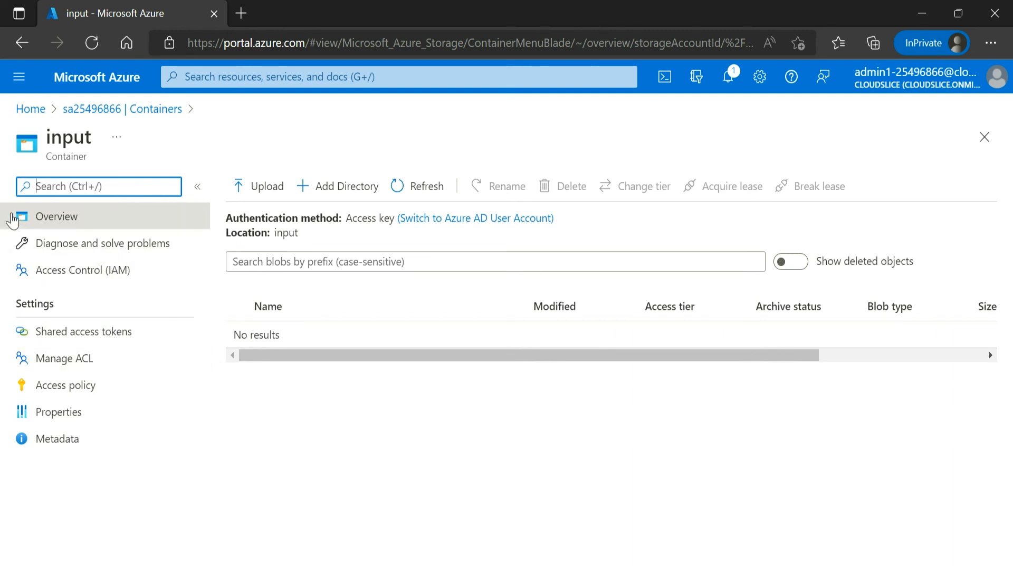
click(117, 119)
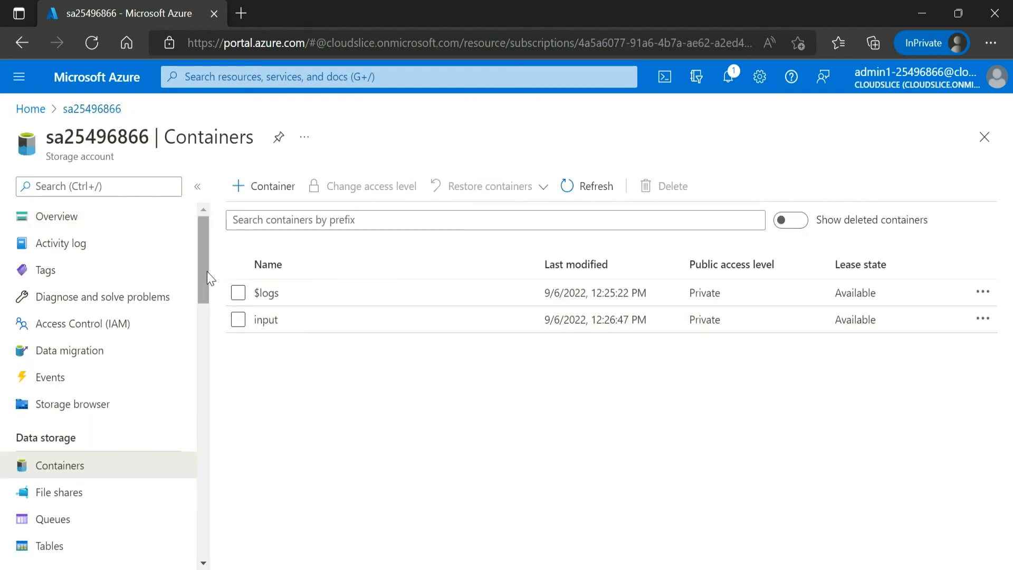
drag(207, 271, 207, 241)
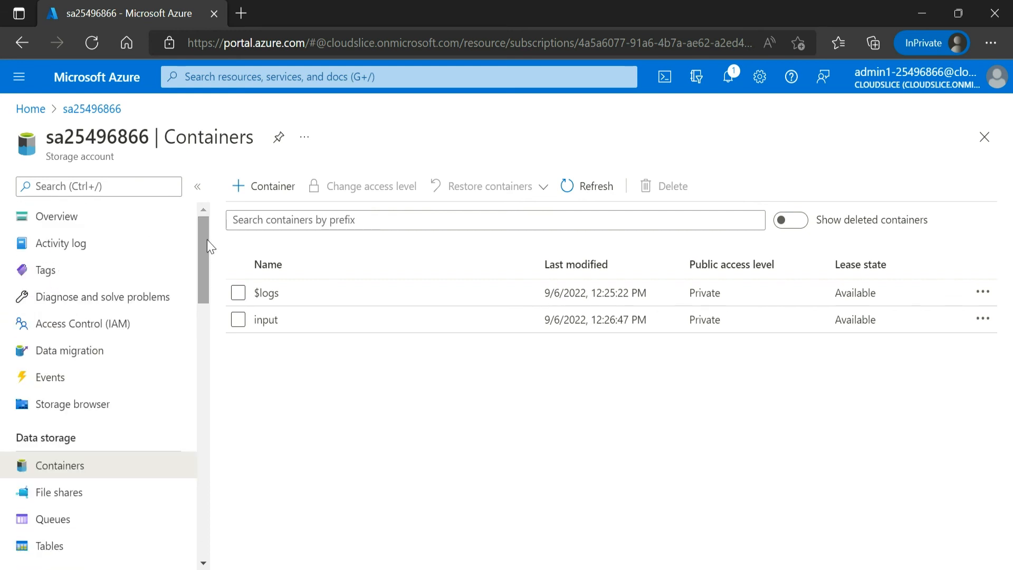